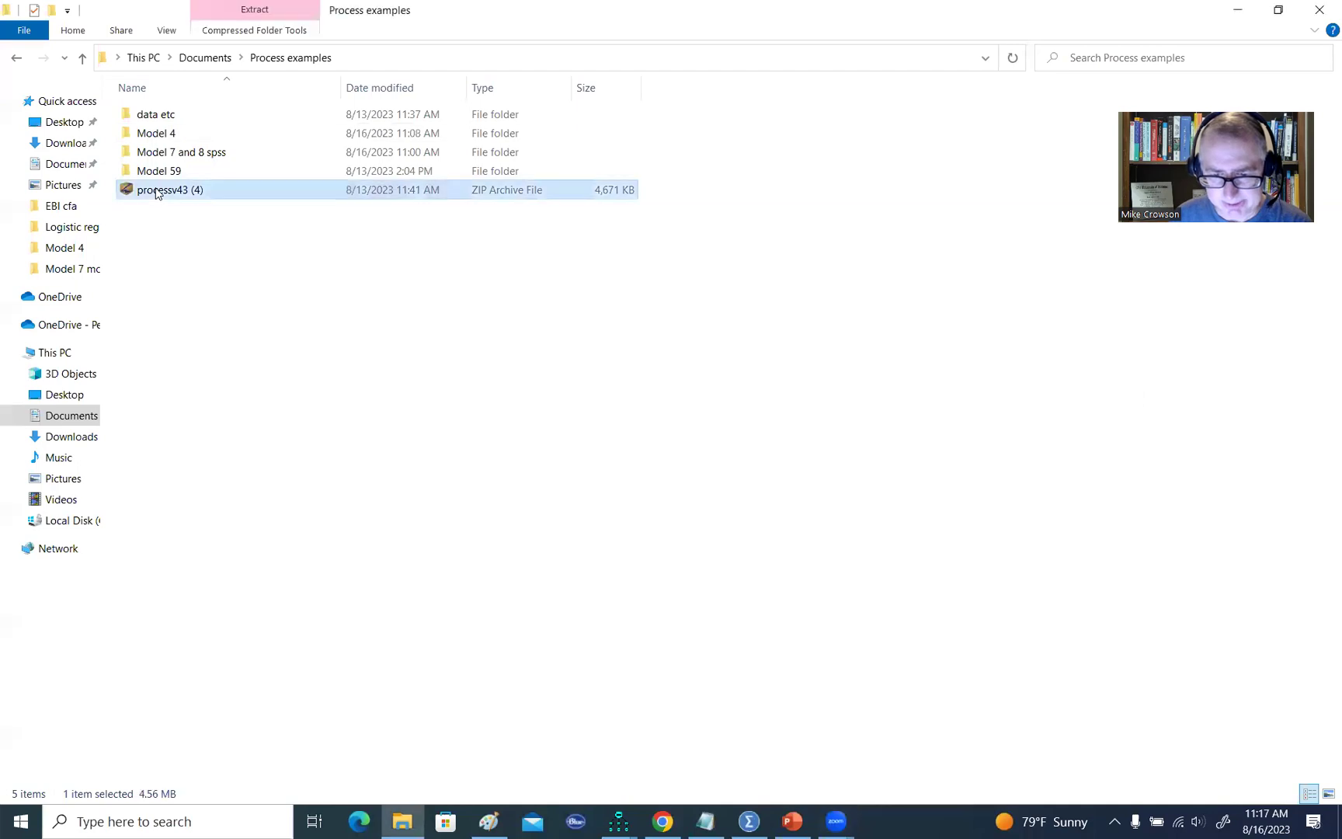
Browse the processv43 (4) archive in Windows Explorer and locate the process syntax file in the PROCESS v4.3 for SPSS folder
right_click(157, 192)
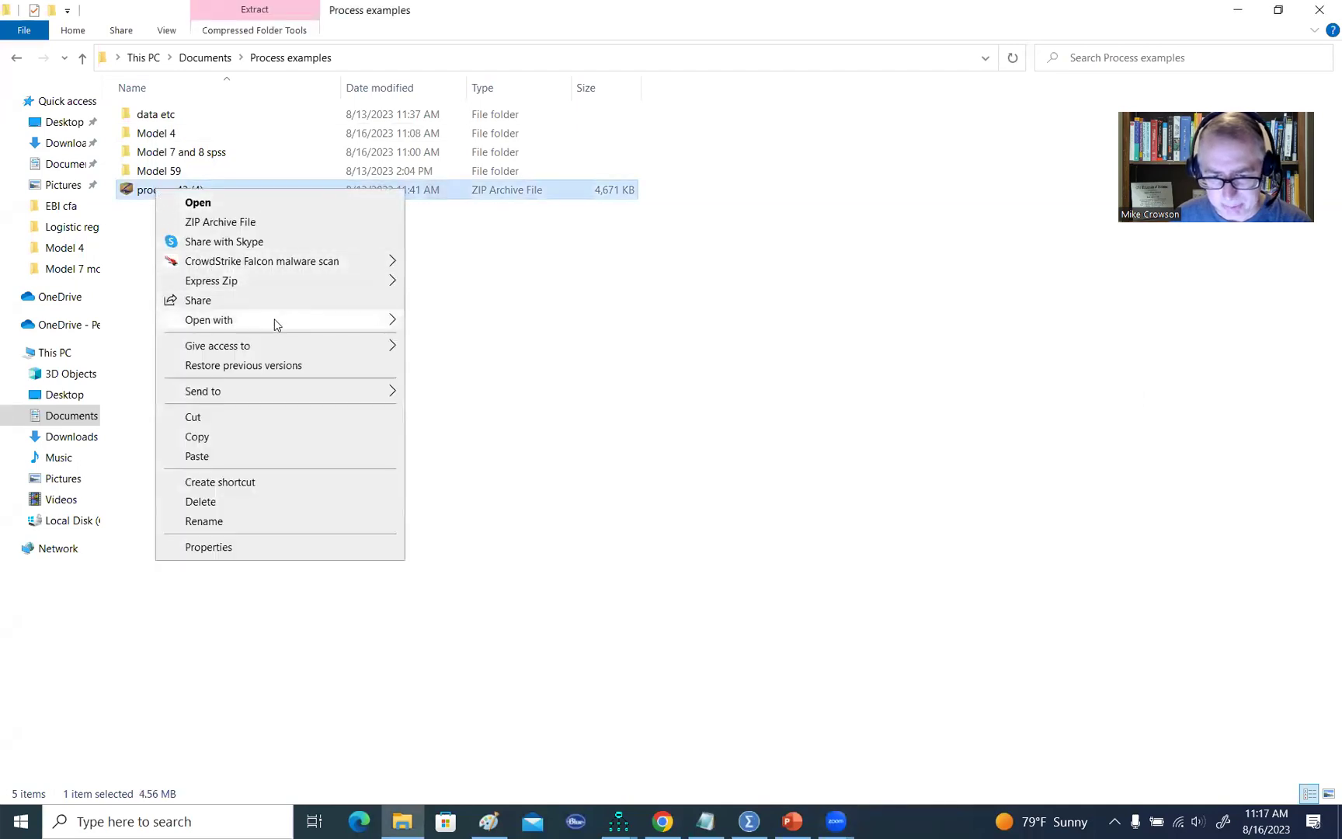
mouse_move(276, 325)
left_click(476, 362)
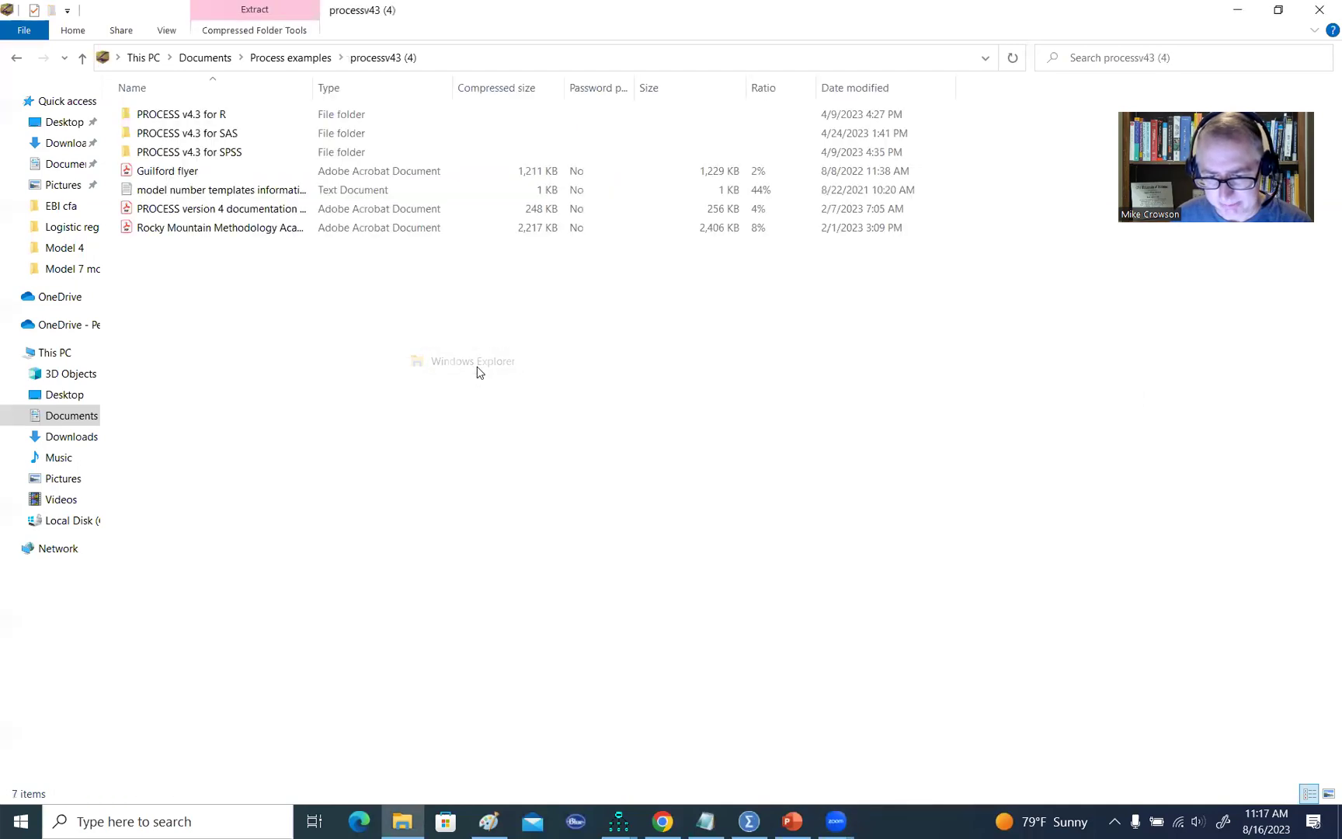
double_click(215, 153)
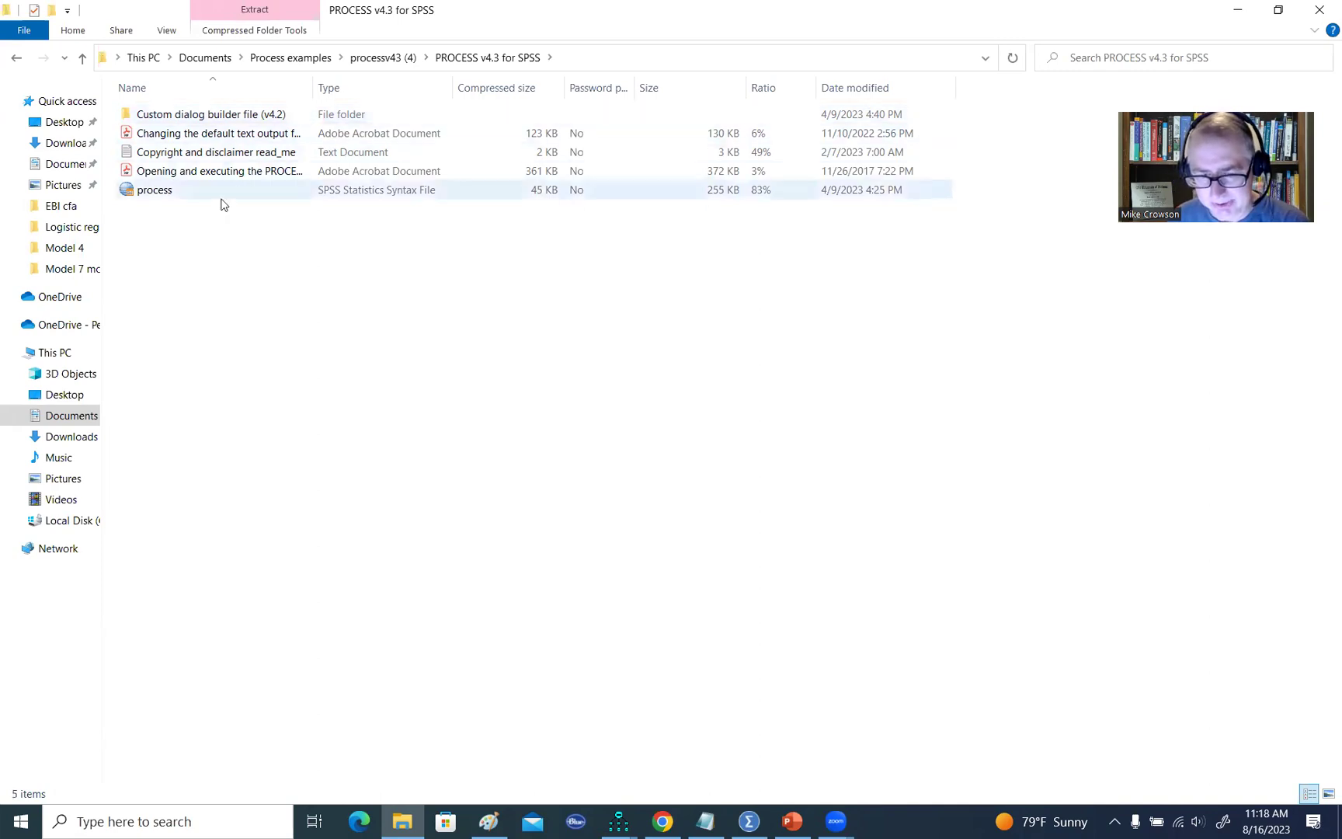
left_click(174, 191)
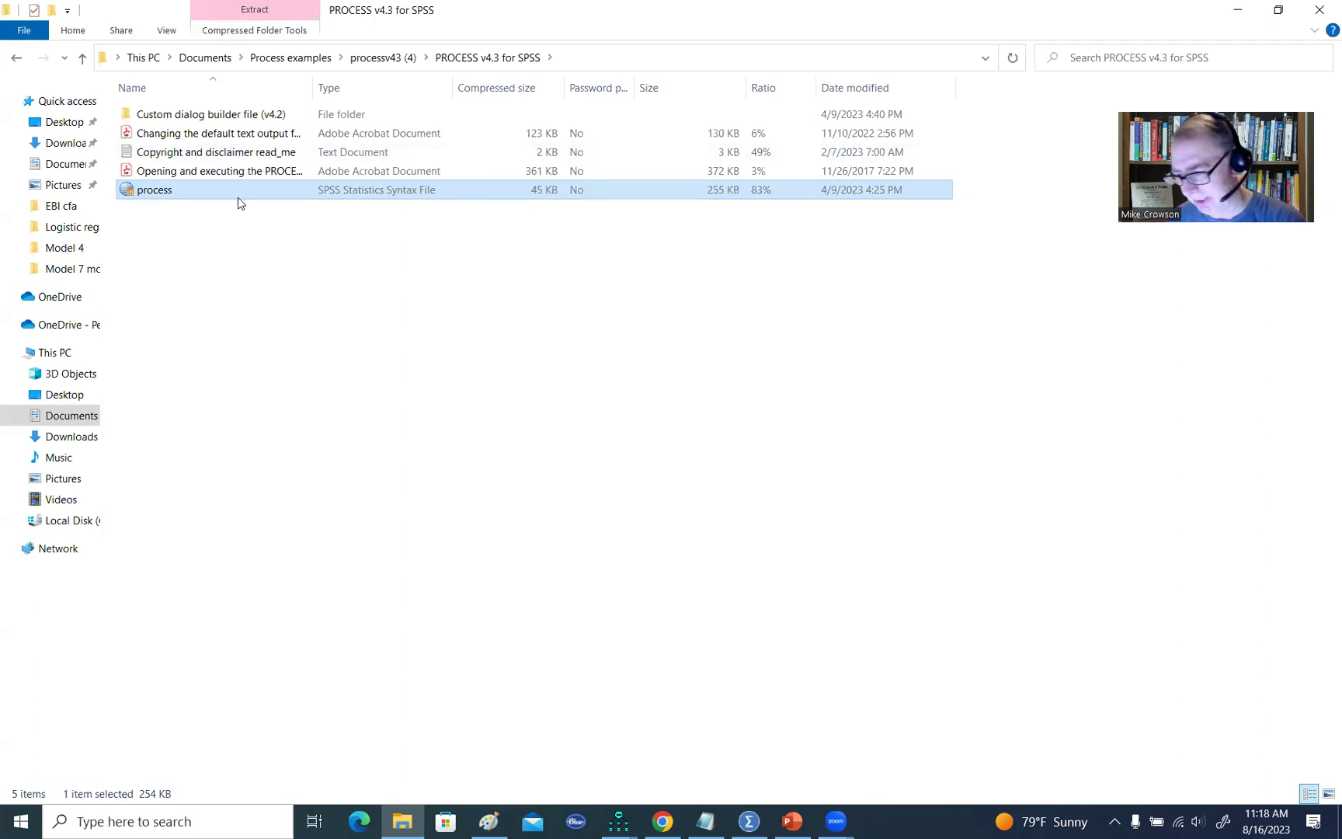
Return to the Process examples folder and locate the copy of the process syntax file in the Model 4 folder
left_click(82, 59)
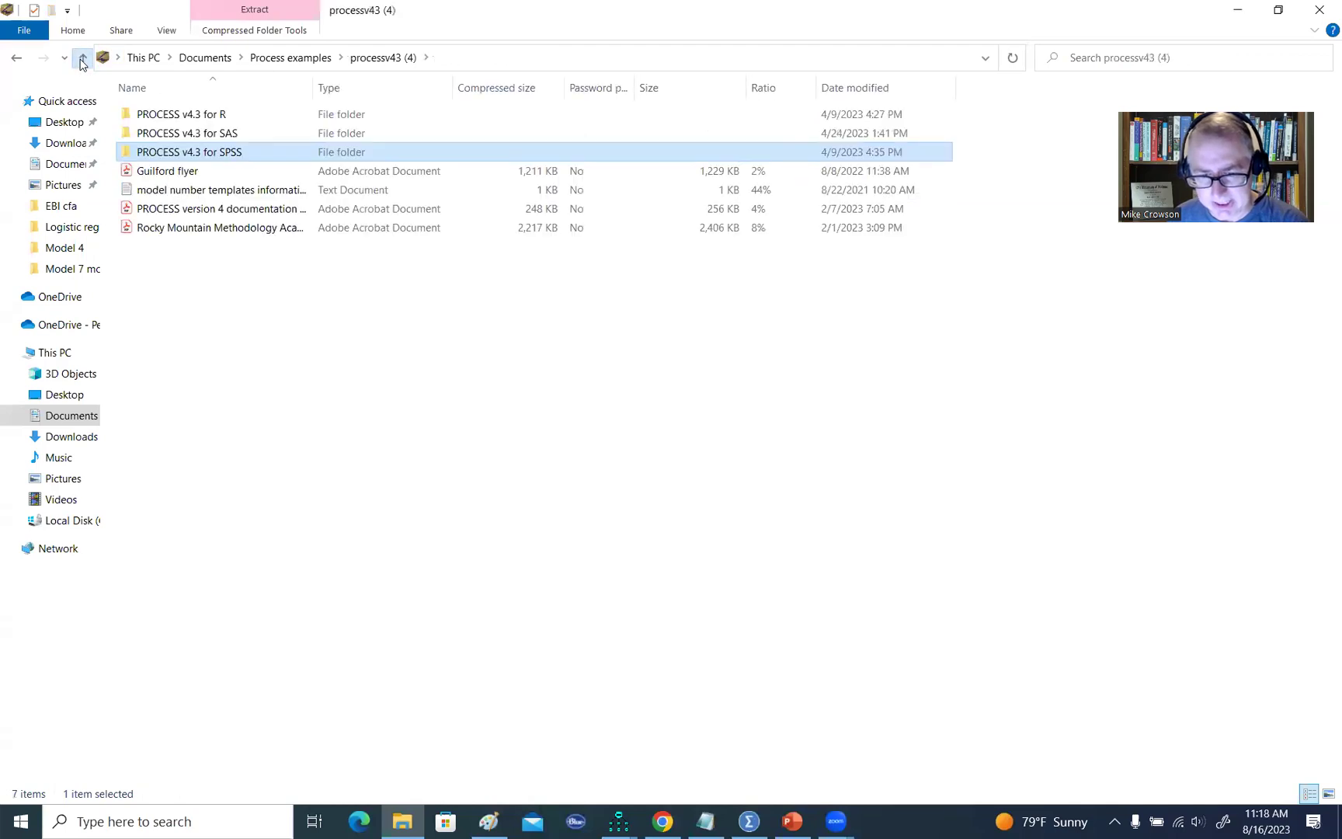
left_click(82, 59)
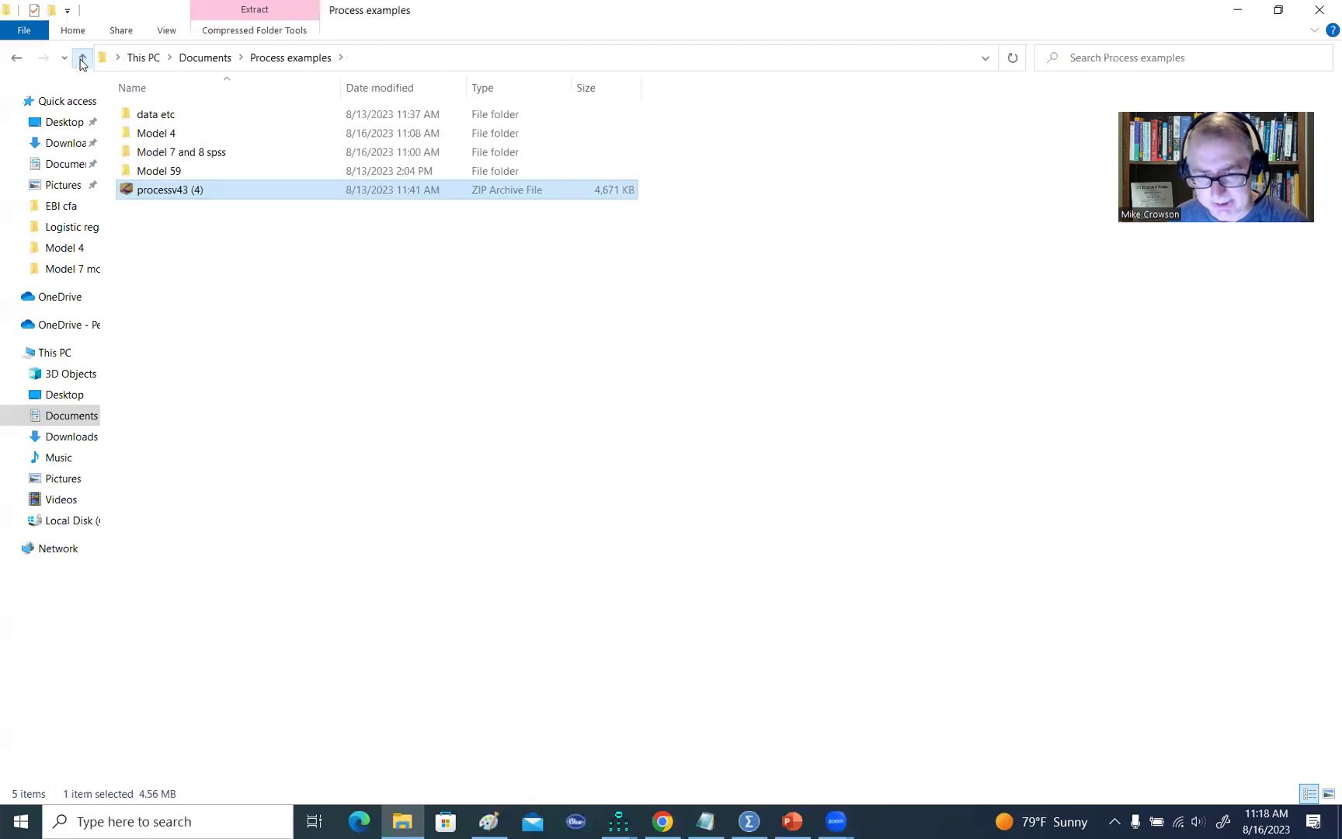
double_click(172, 135)
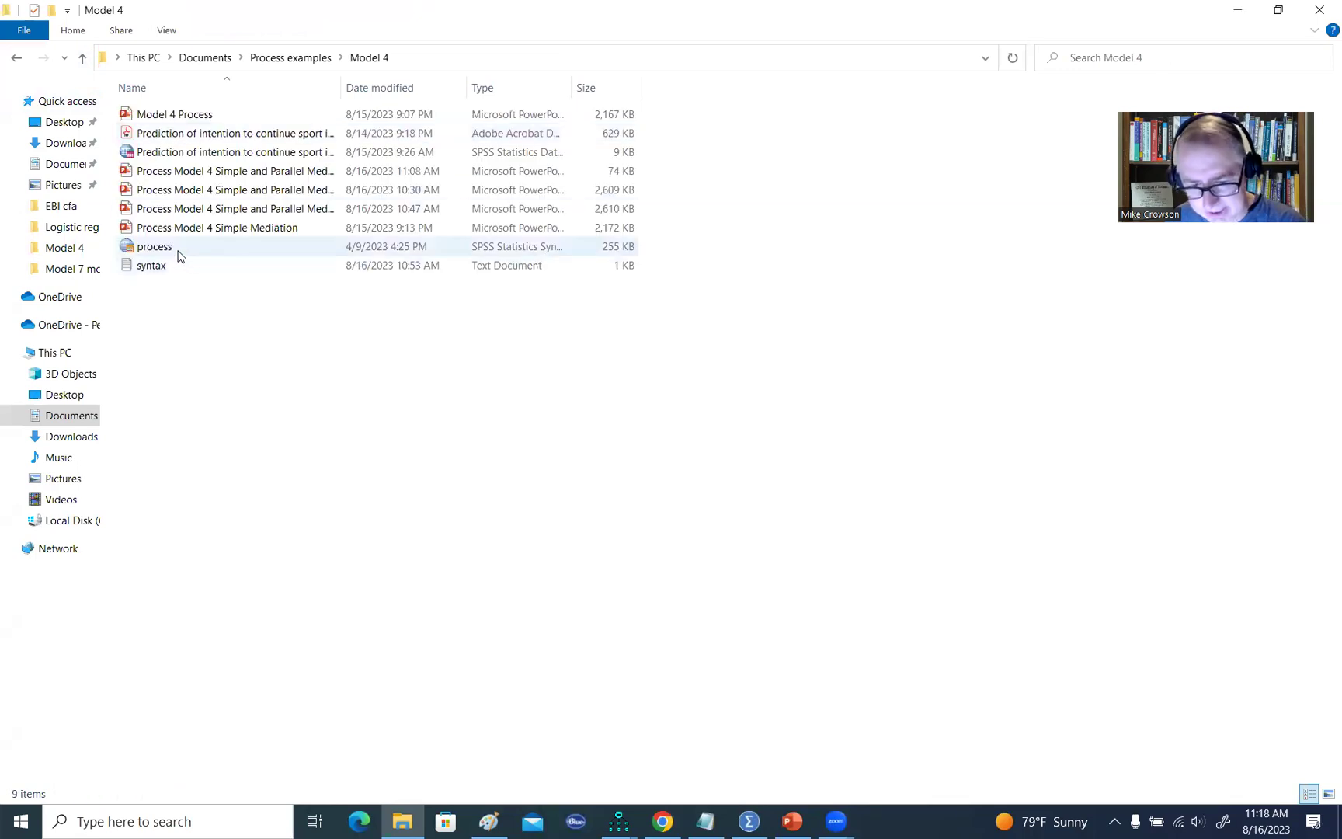
left_click(176, 255)
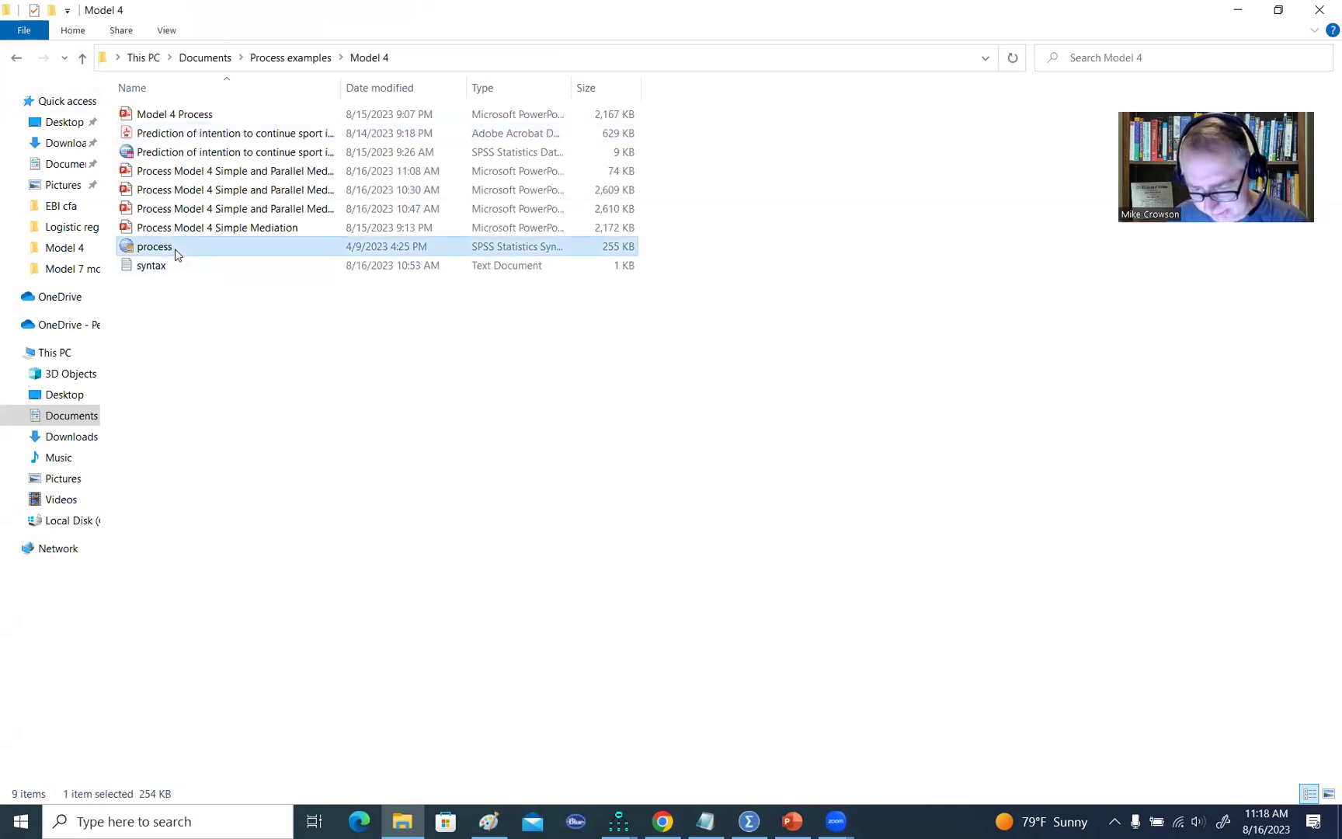
Switch to SPSS Statistics and open the syntax file process.sps from the Model 4 folder
left_click(755, 822)
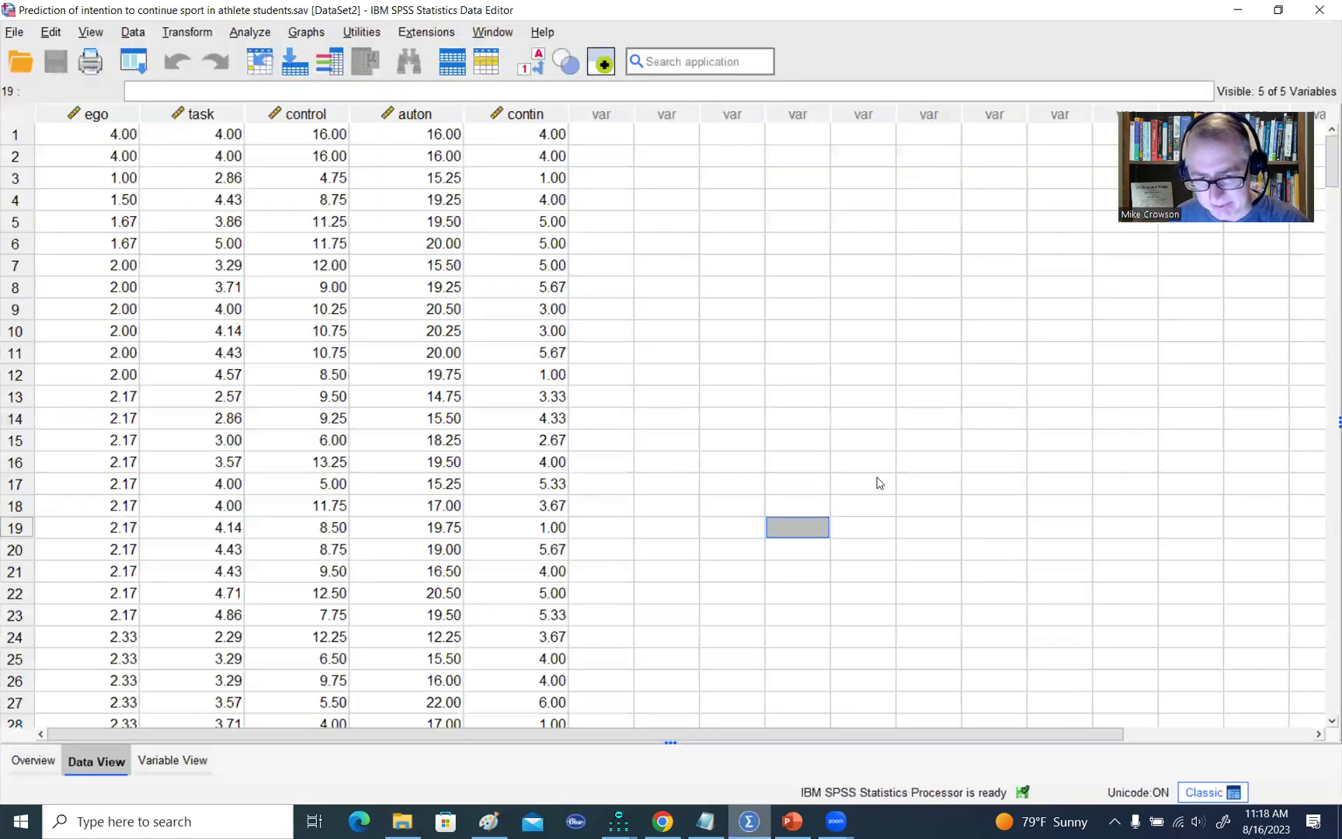
left_click(14, 33)
mouse_move(70, 78)
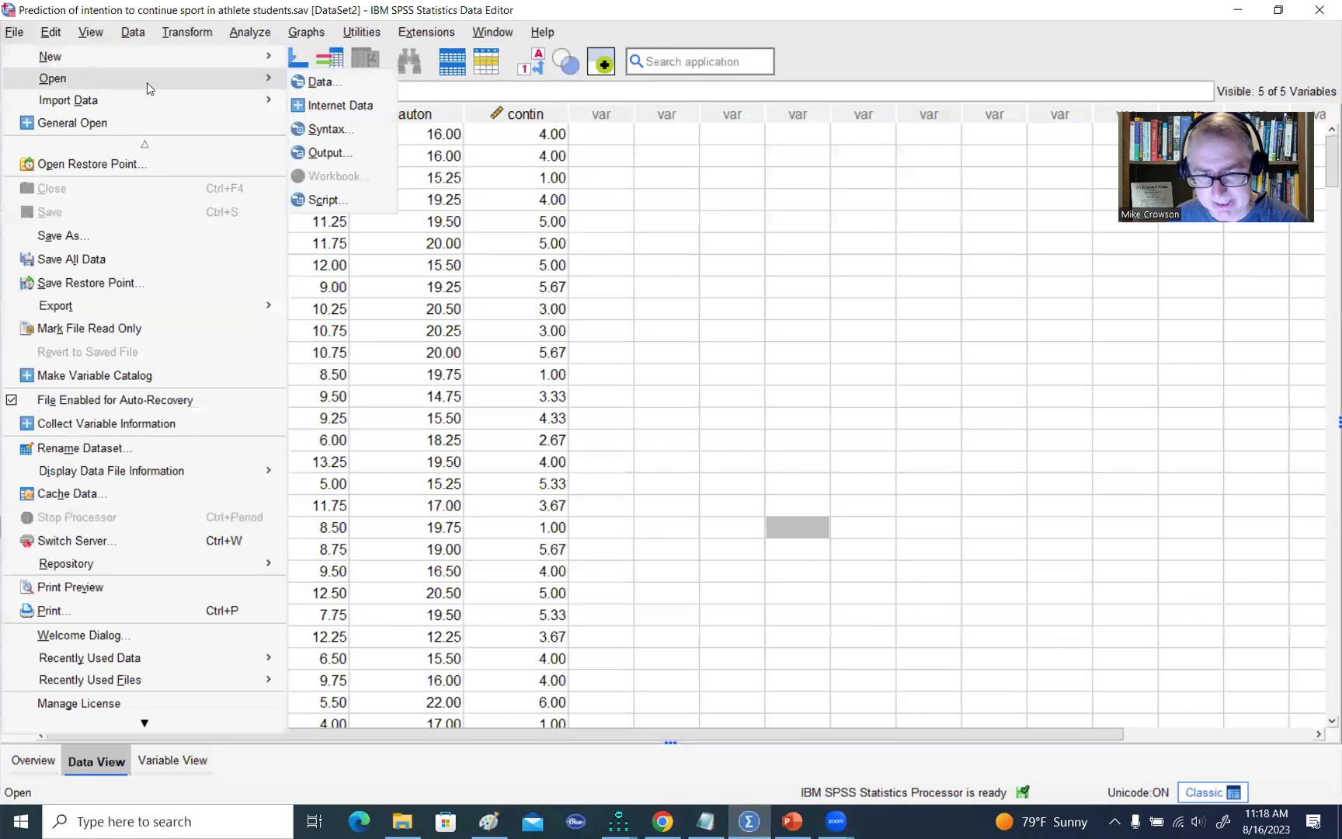
left_click(335, 131)
left_click(334, 177)
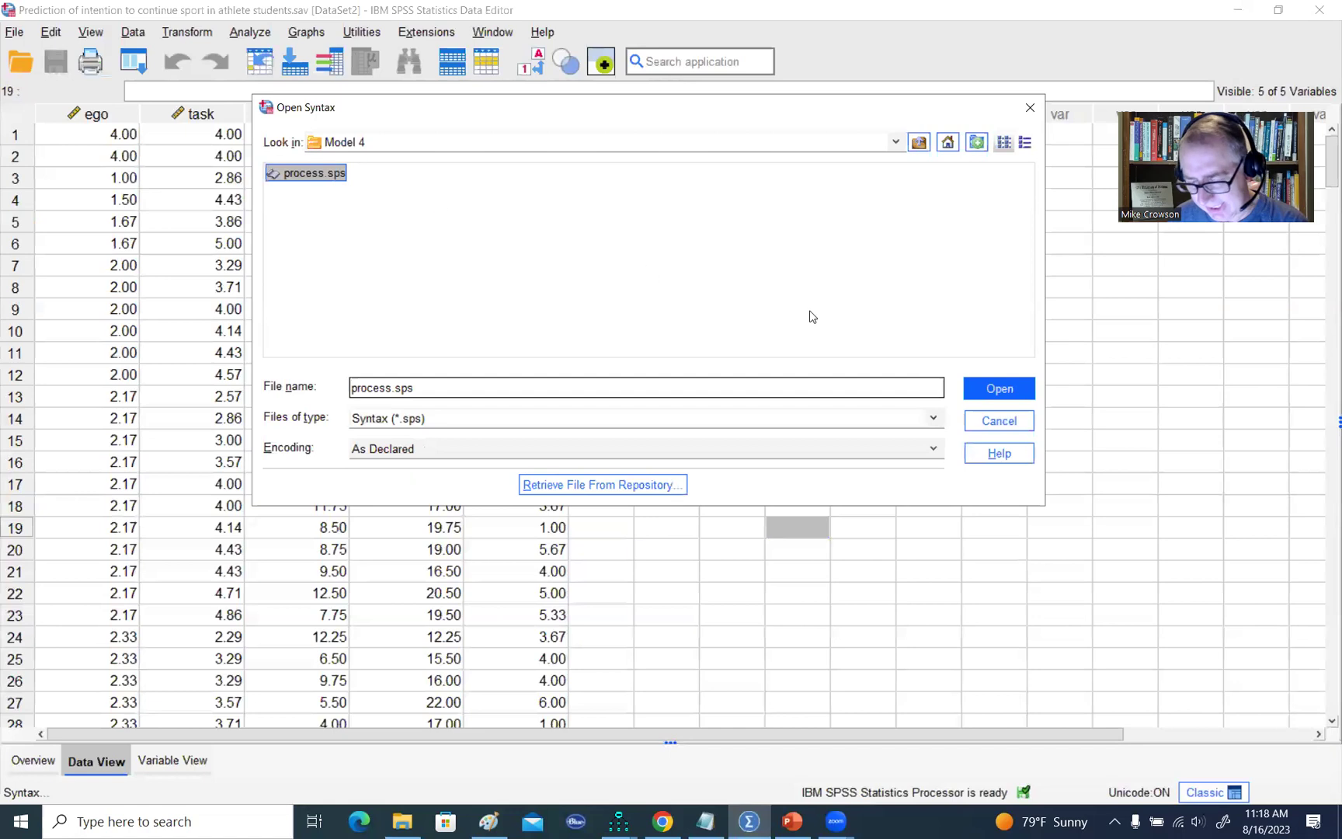
left_click(999, 388)
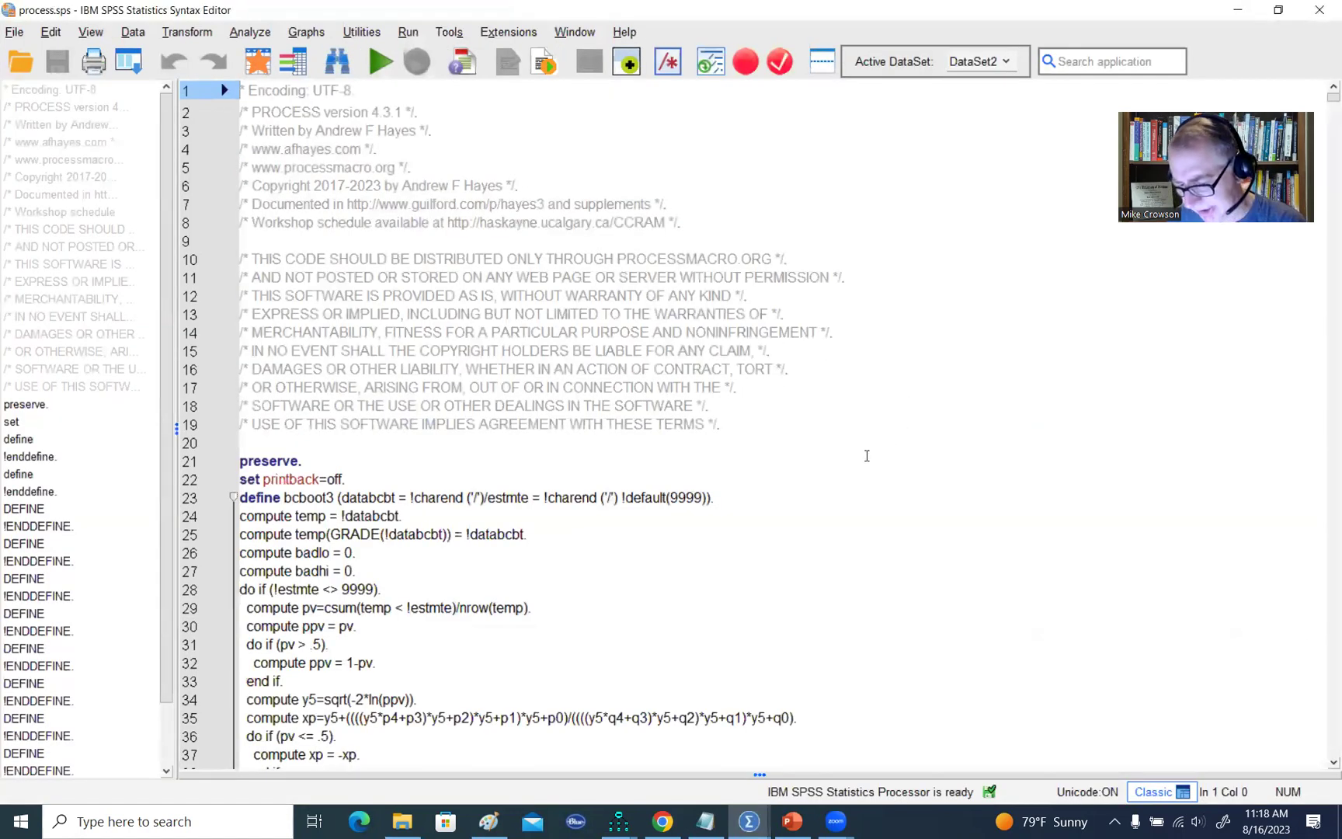
Run the entire process.sps syntax to load the PROCESS macro
left_click(817, 467)
right_click(817, 467)
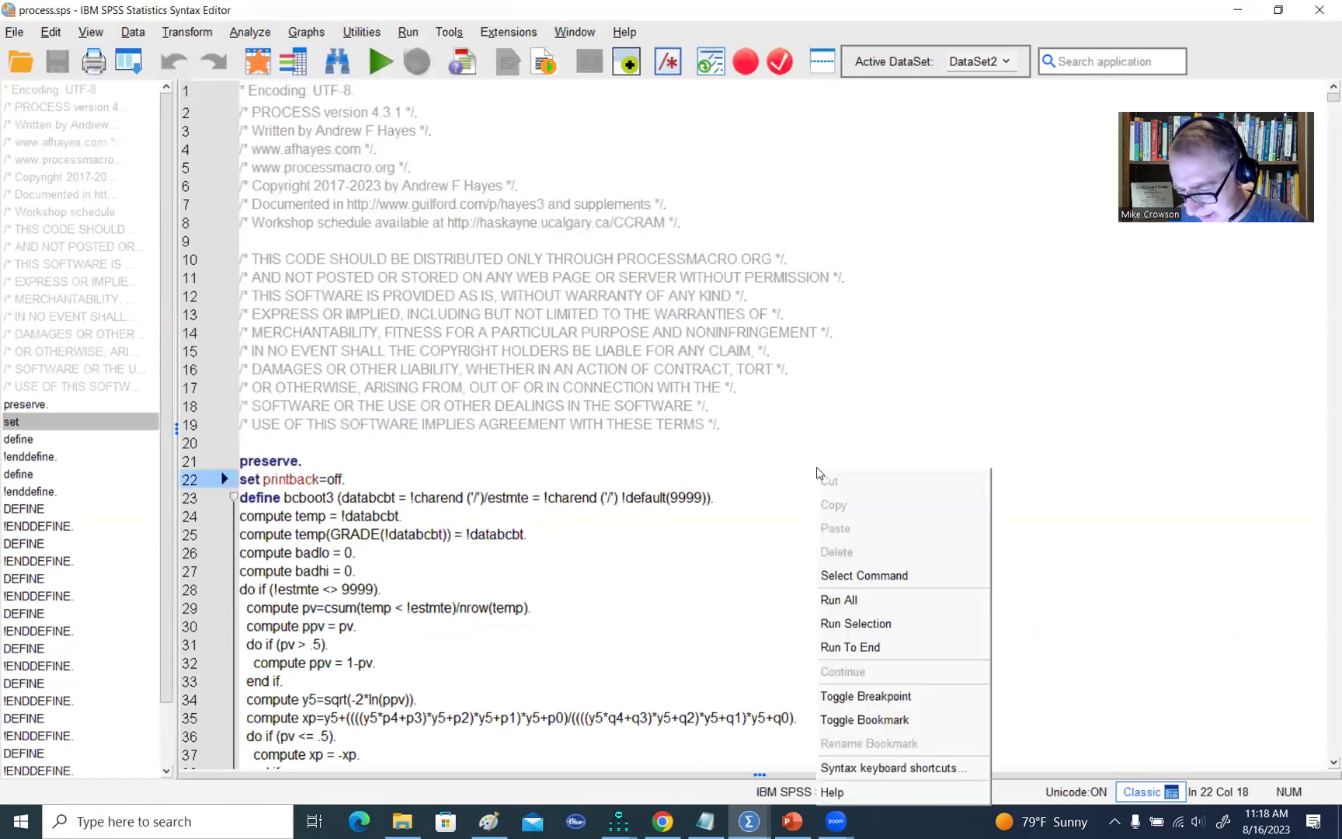
left_click(840, 601)
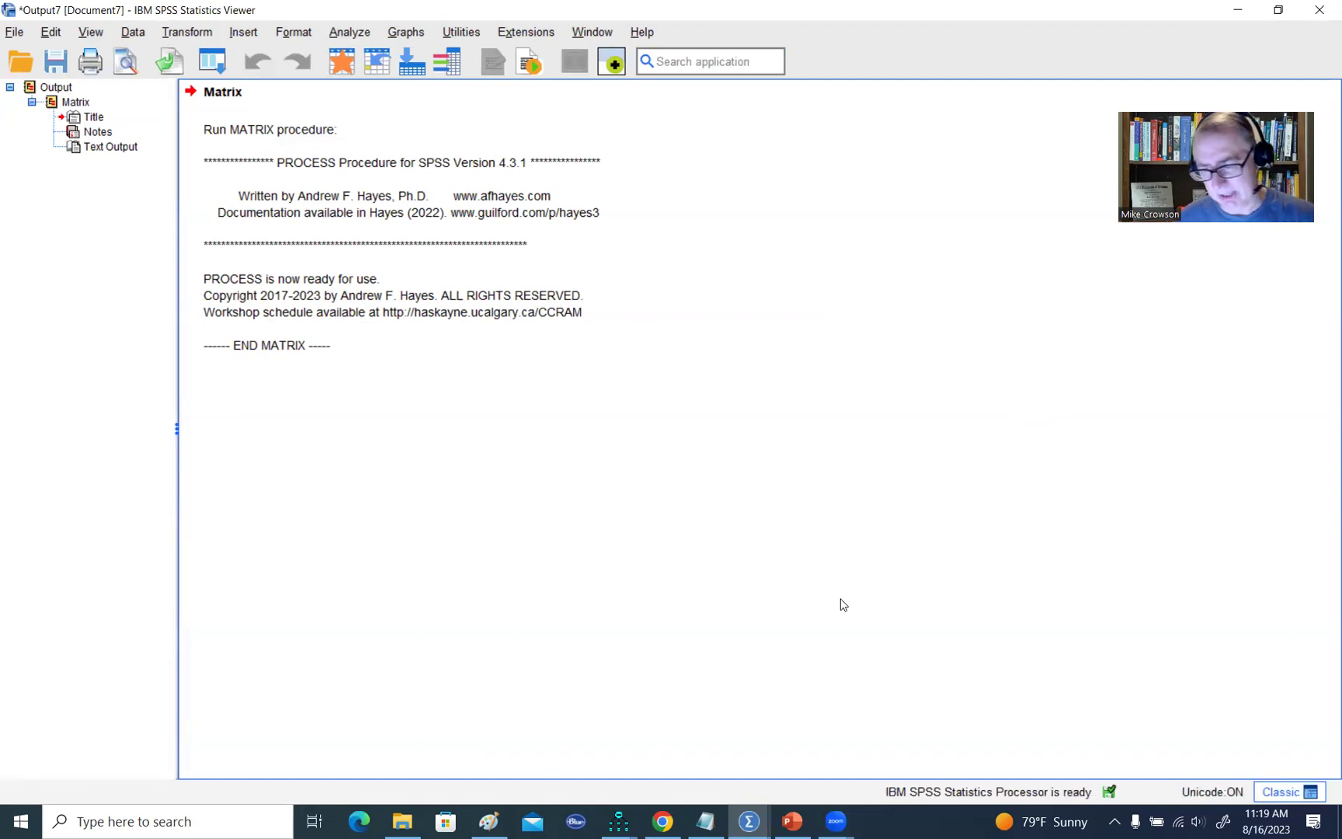
Create a new syntax file and add the comment "*Example 1" on line 3, followed by a blank line
left_click(20, 33)
mouse_move(37, 57)
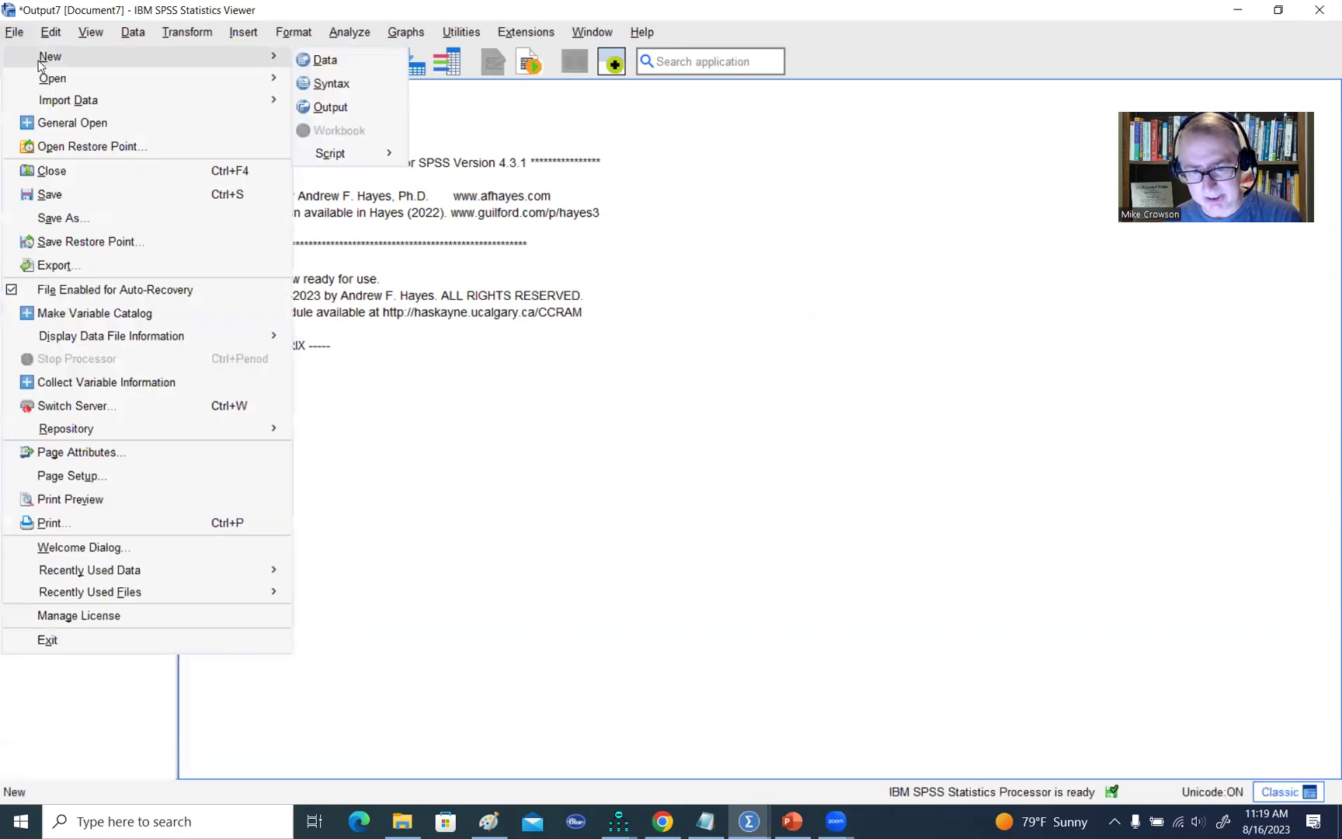
left_click(346, 87)
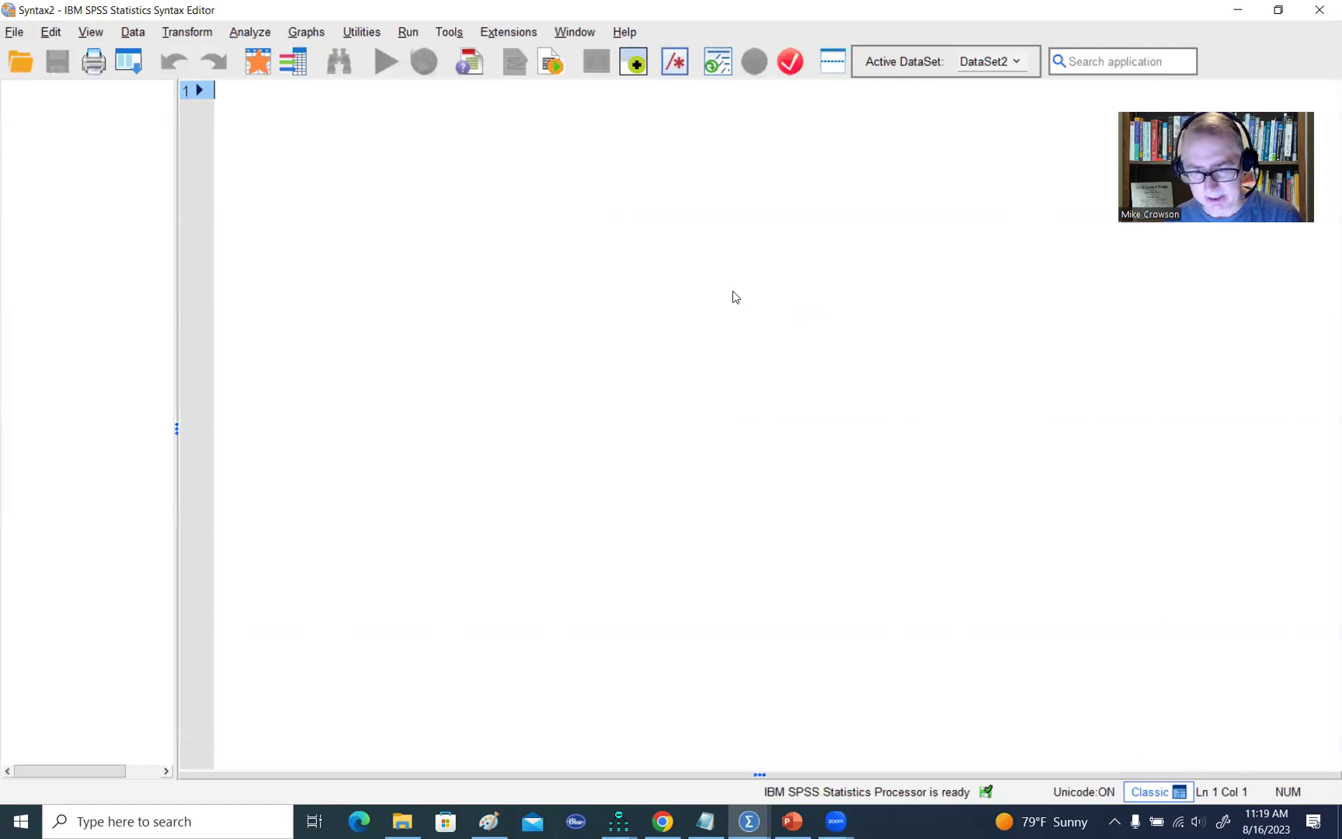
left_click(367, 108)
key("Return")
key("Return")
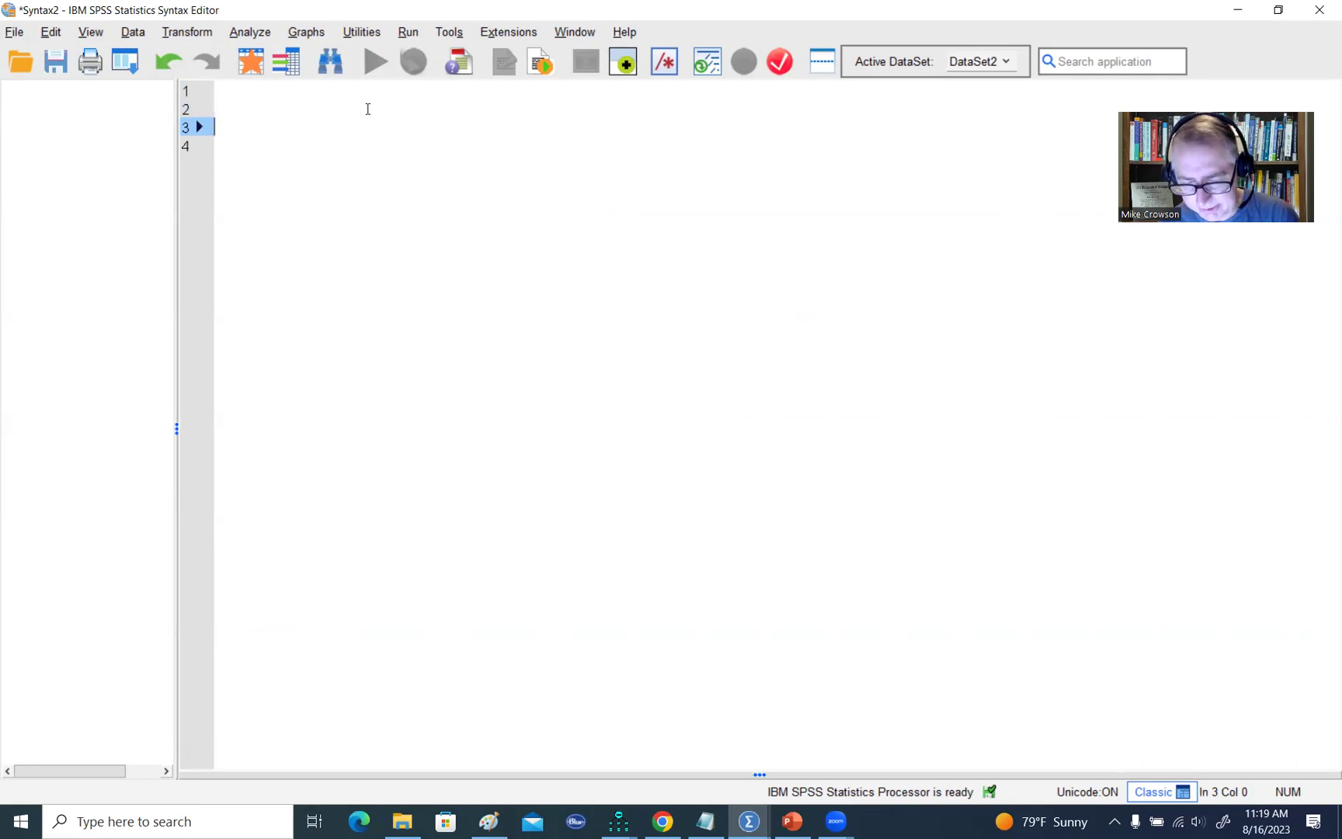
type("*")
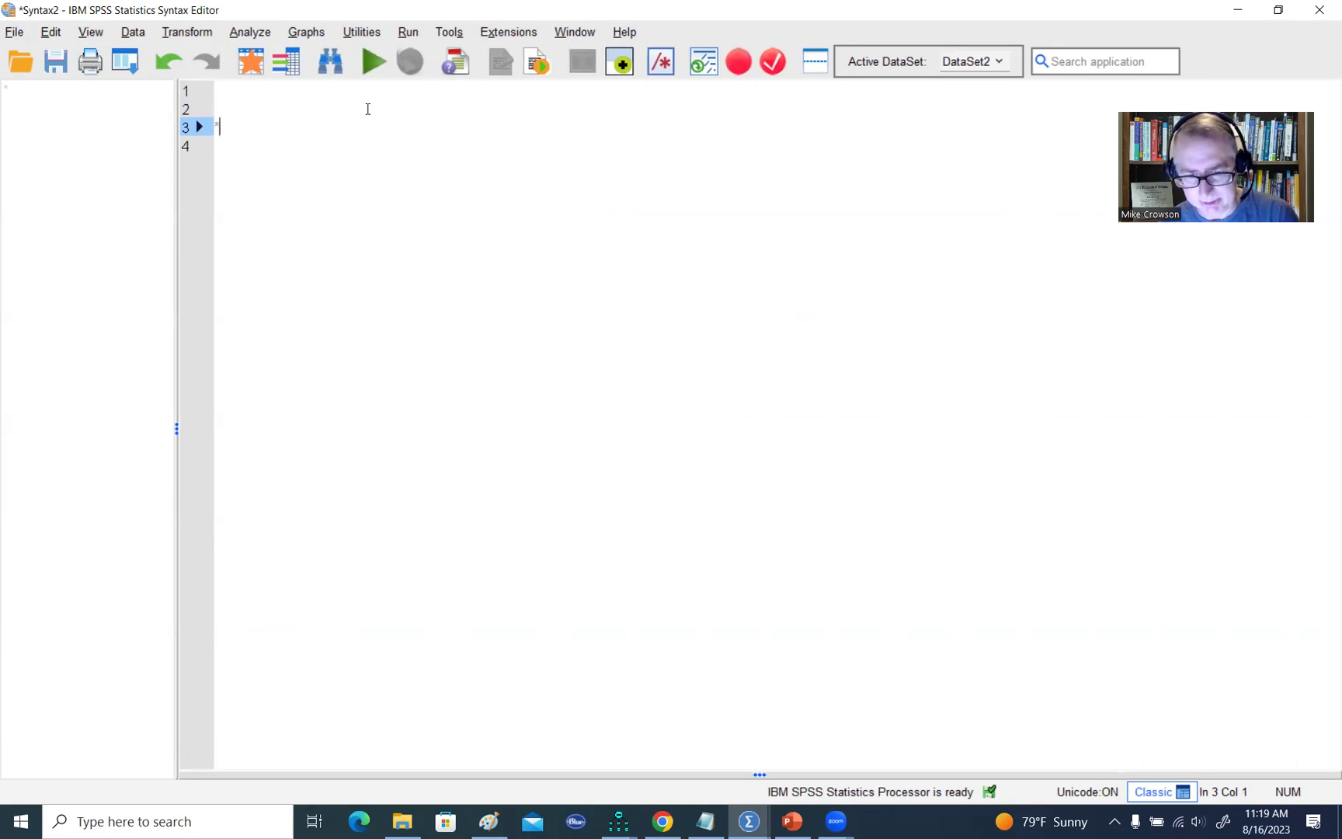
type("Example 1")
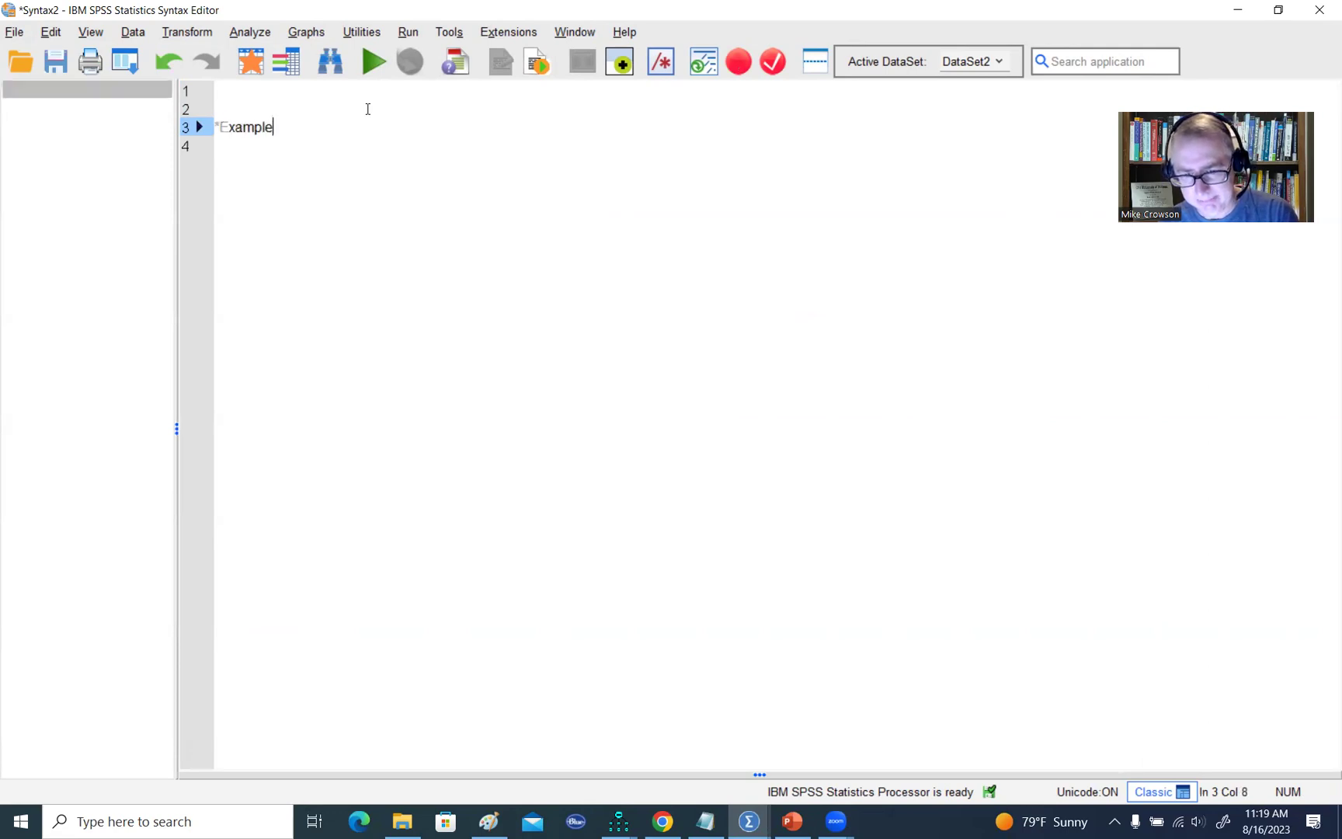
key("Return")
key("Return")
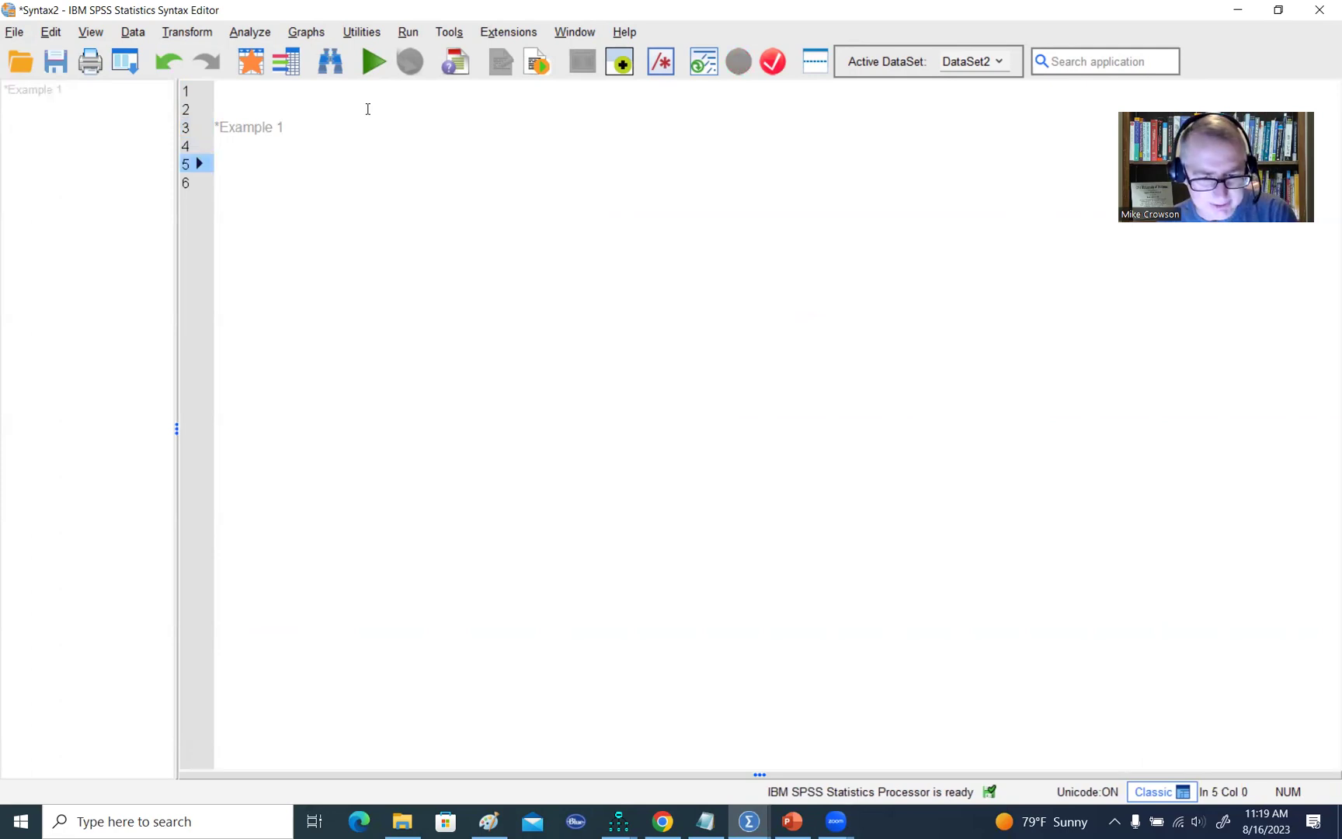
Begin the PROCESS command on line 5 with outcome contin and predictor task: "process y=contin/x=task/"
type("proc")
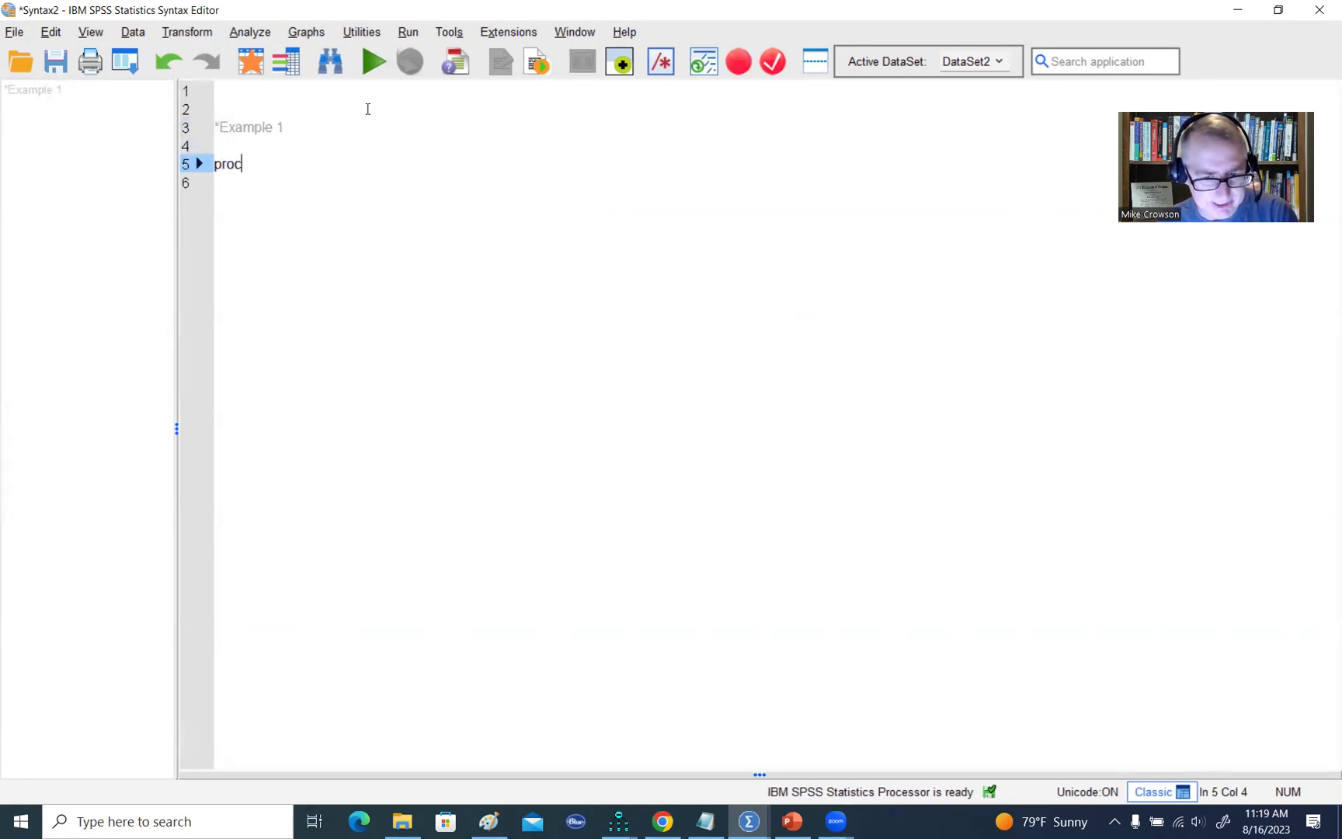
type("ess y")
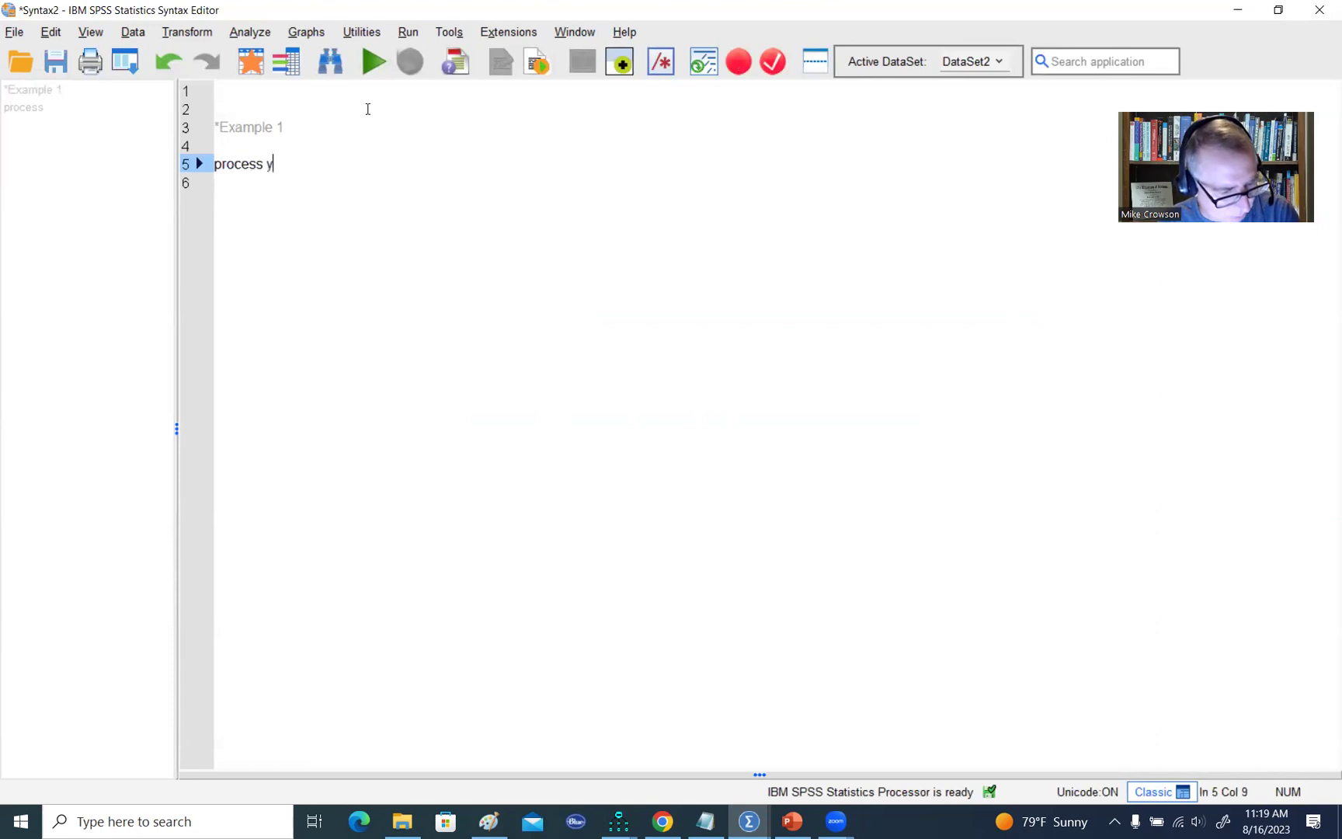
type("=cont")
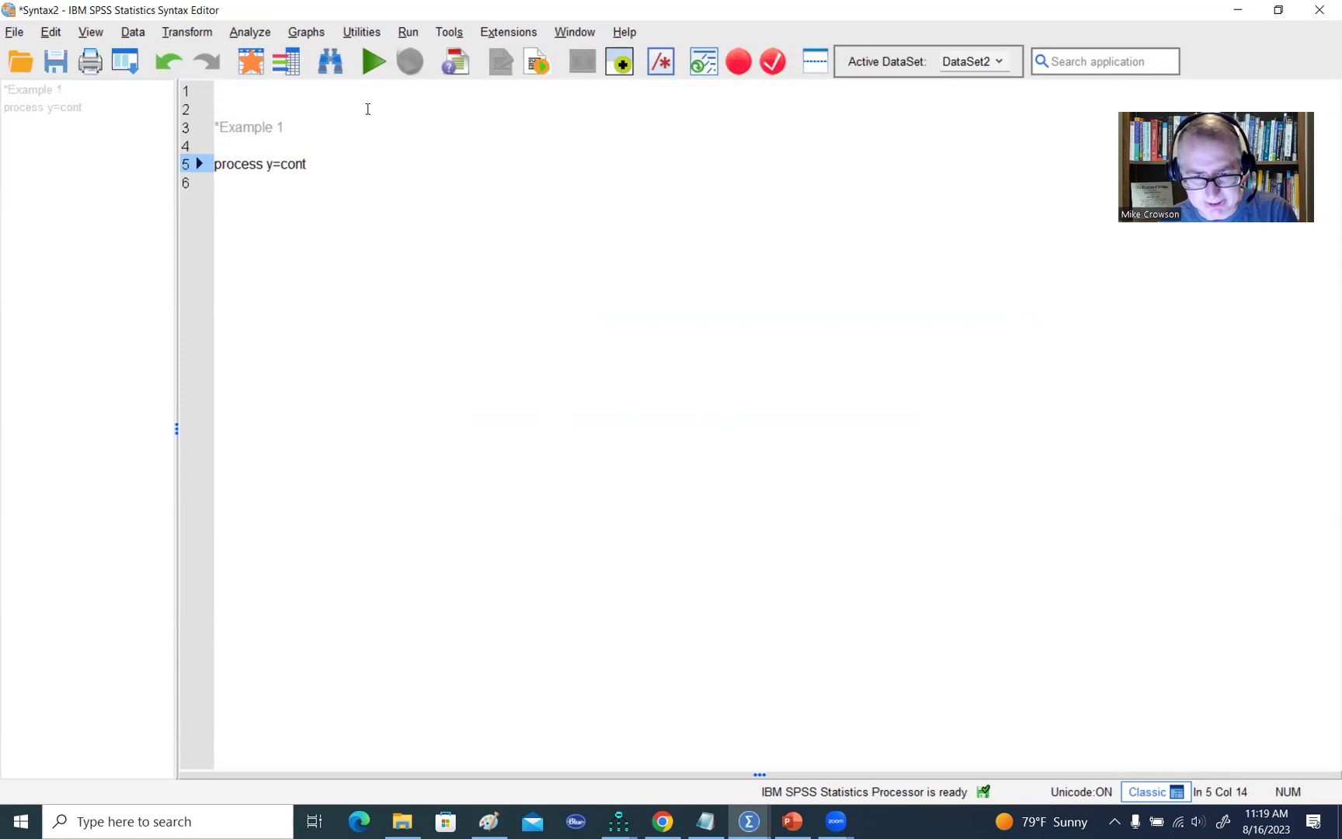
type("in")
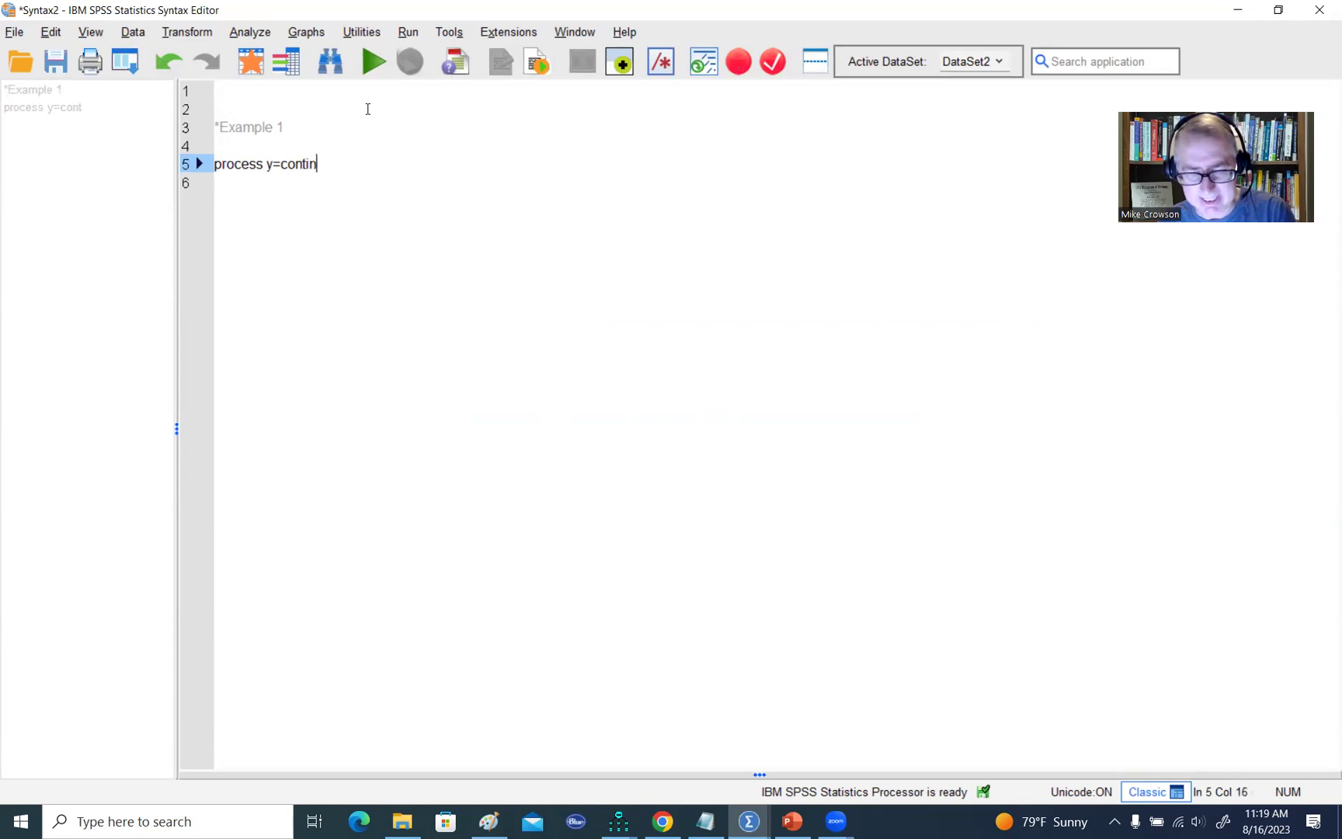
key("BackSpace")
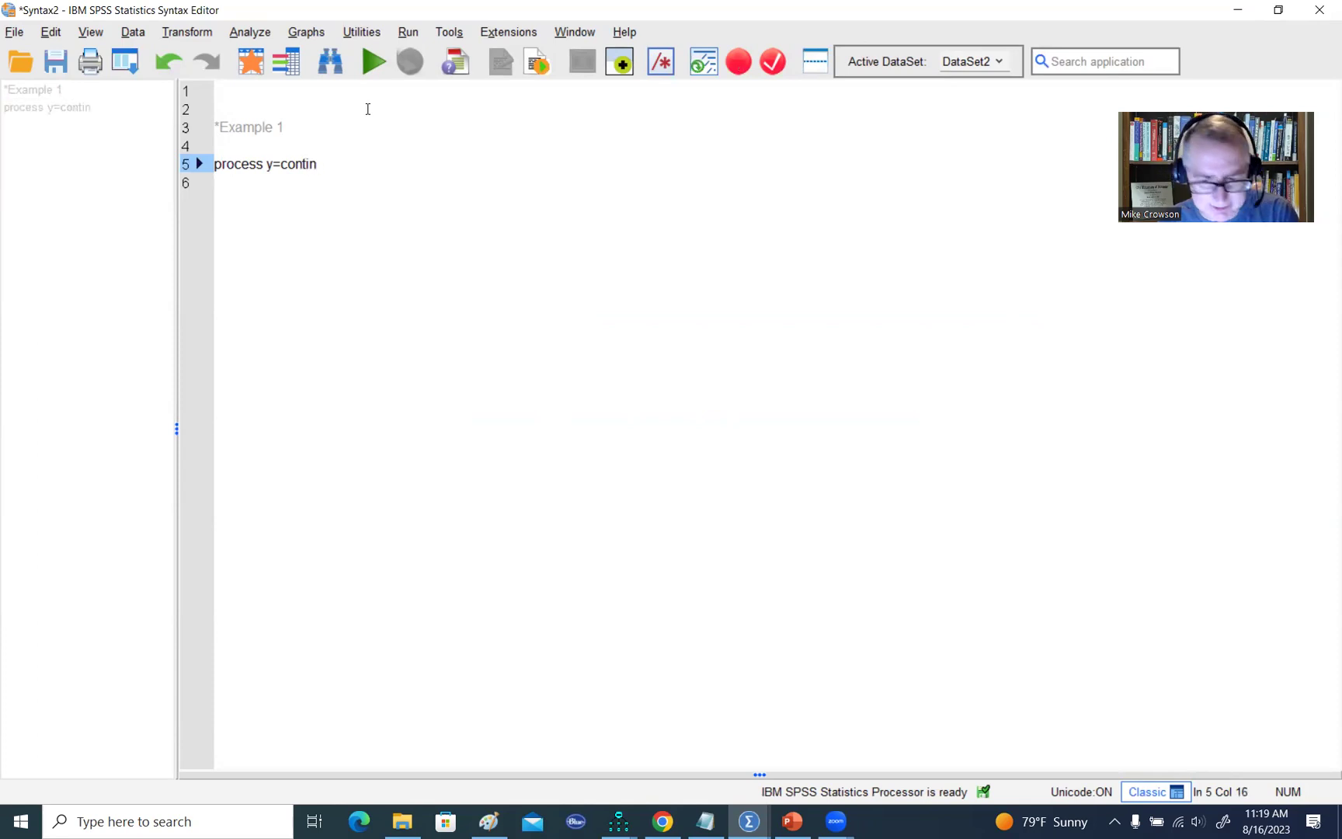
type("/")
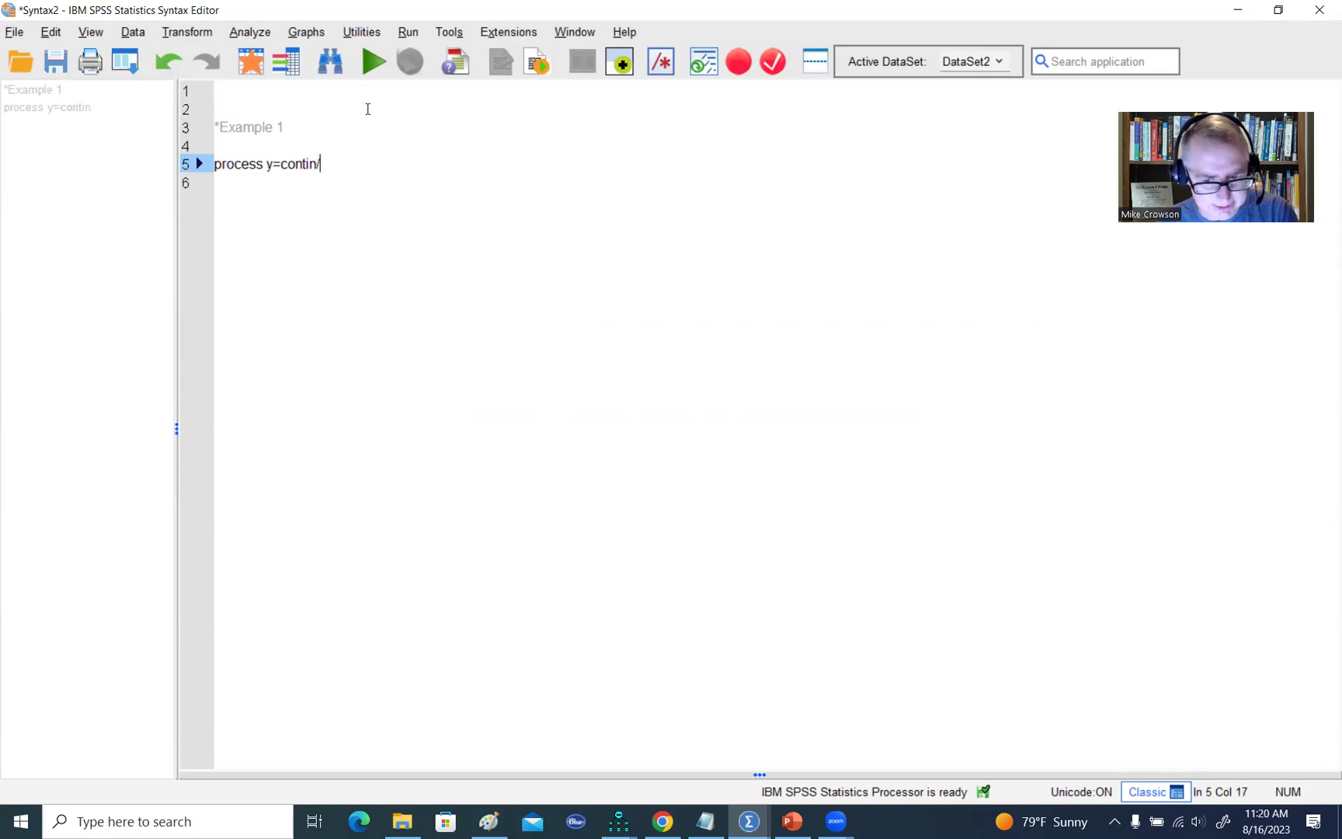
type("x=")
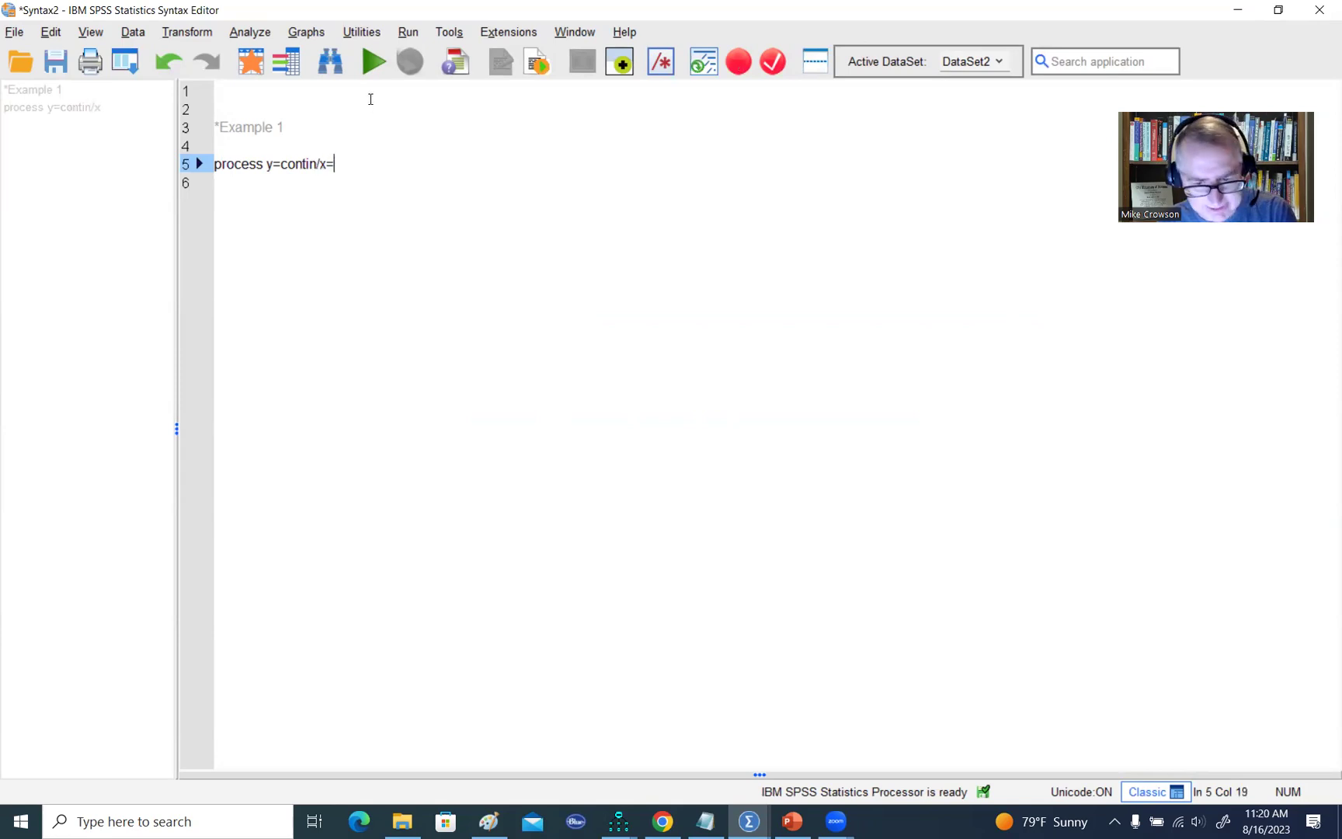
type("task/")
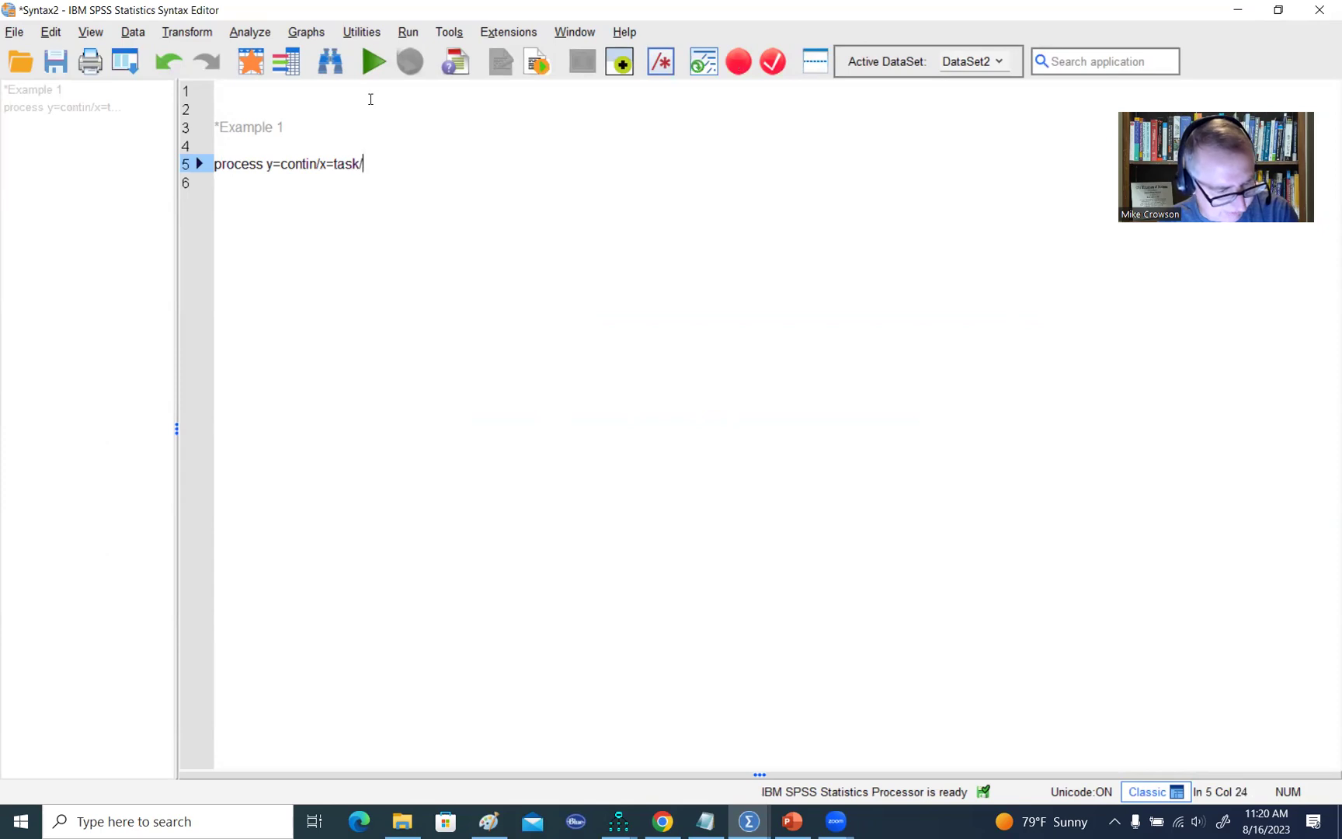
Continue the PROCESS command on line 5 with mediator auton and model number 4: "m=auton/model=4"
type("m=au")
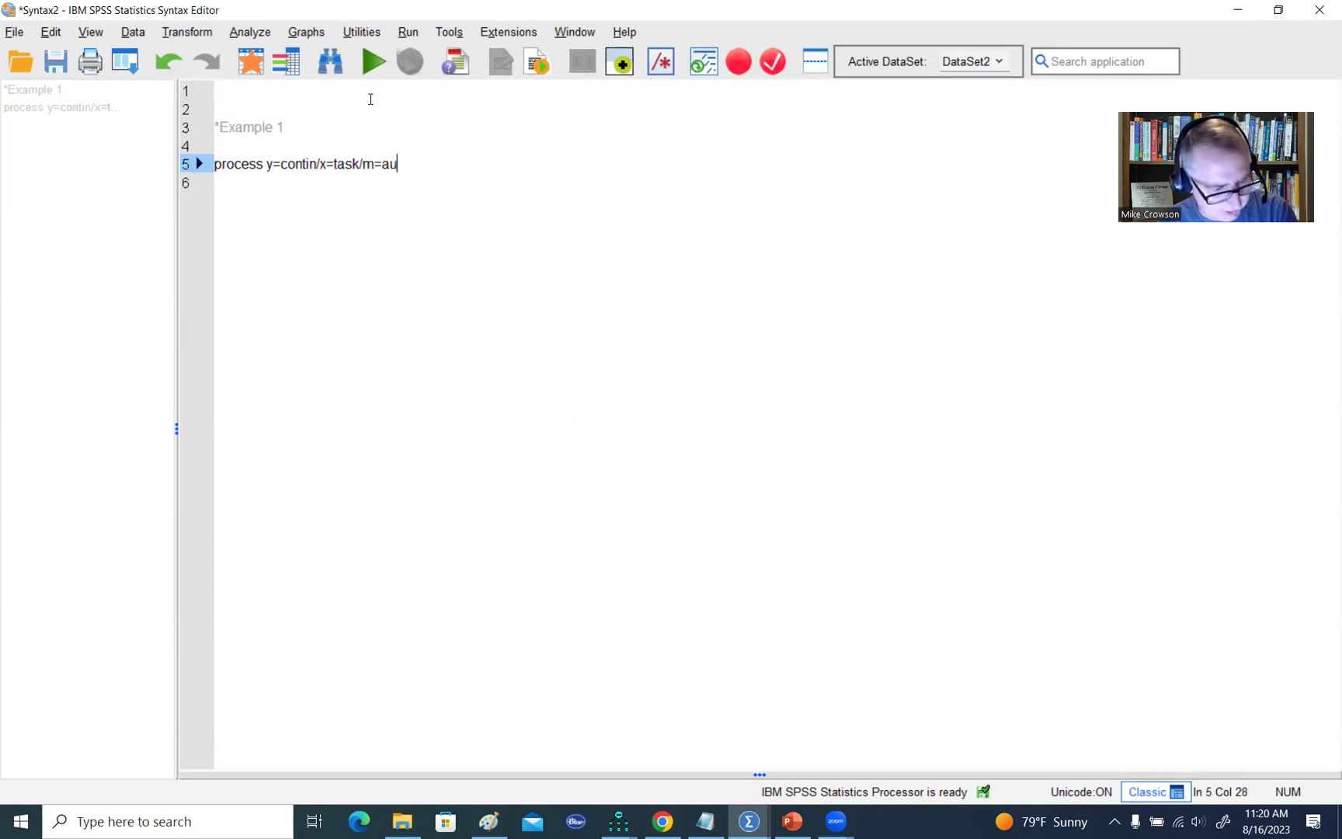
type("ton/")
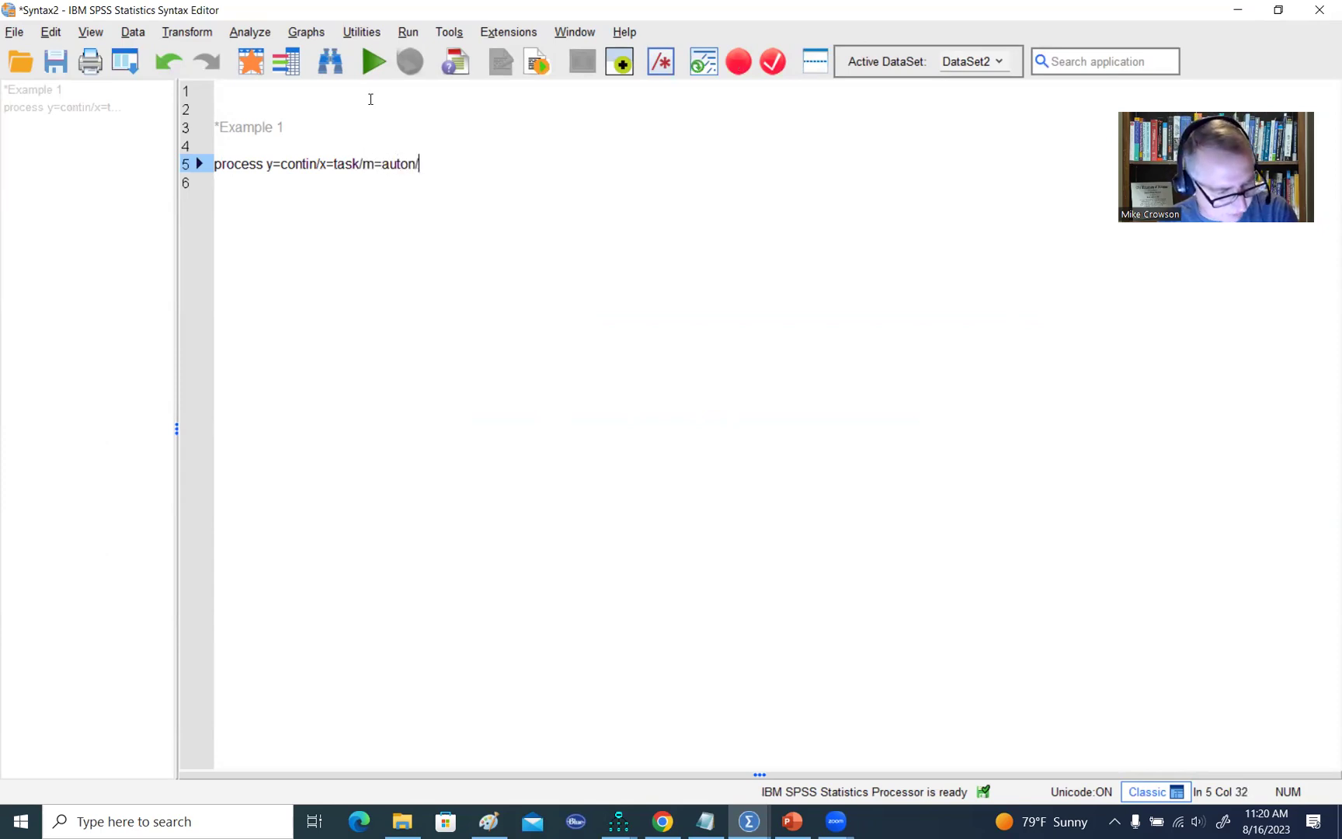
type("model=4")
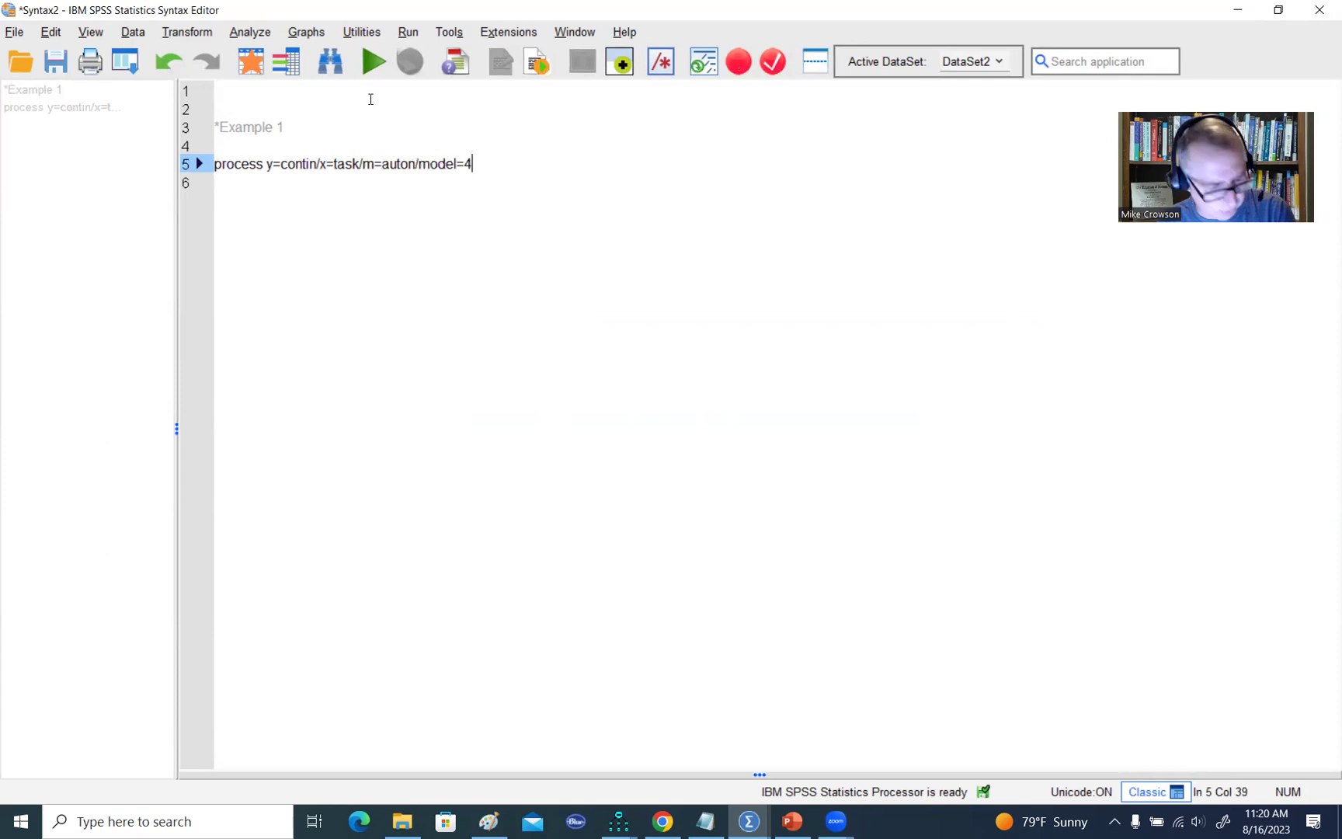
Complete the PROCESS command with the options "/conf=95/boot=5000/stand=1/total=1/seed=12345."
type("/conf=95/")
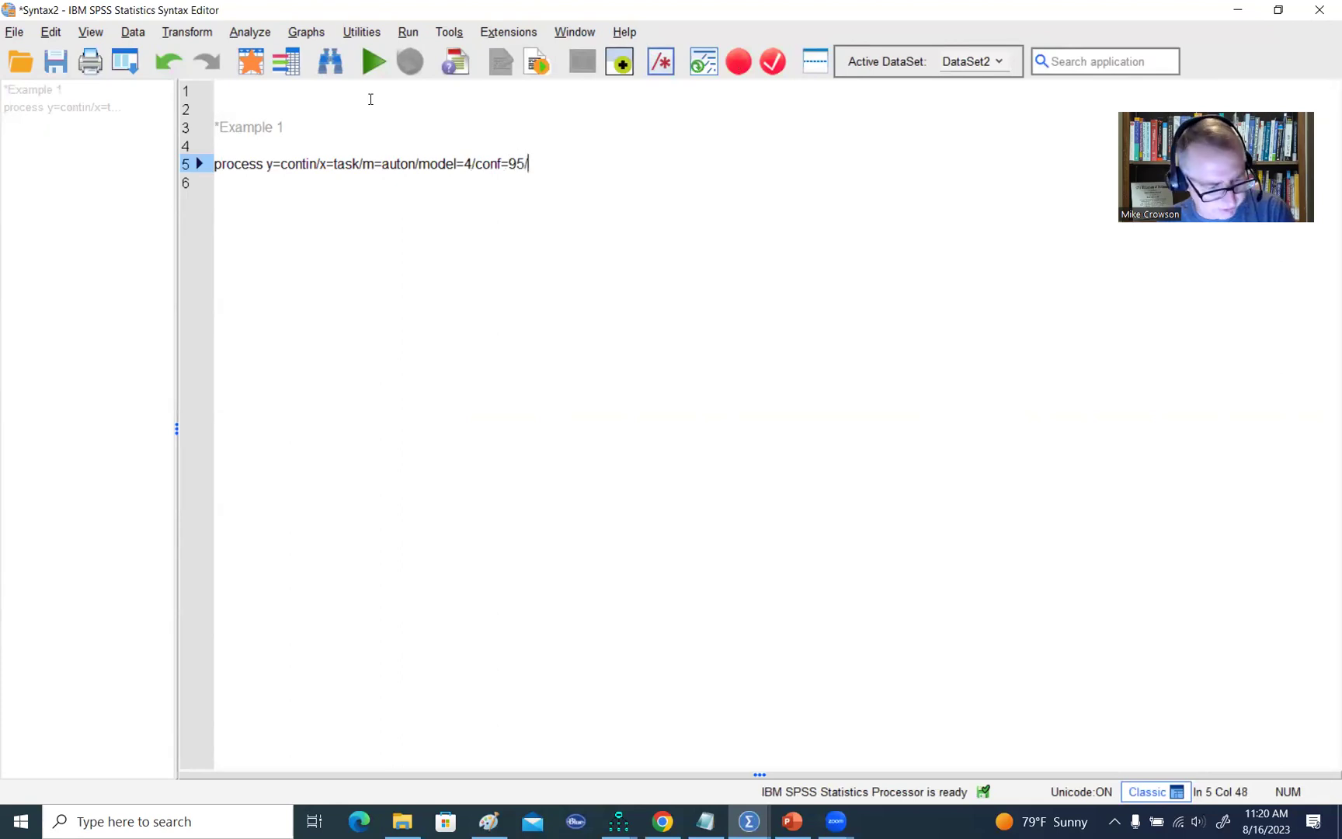
type("boot=5")
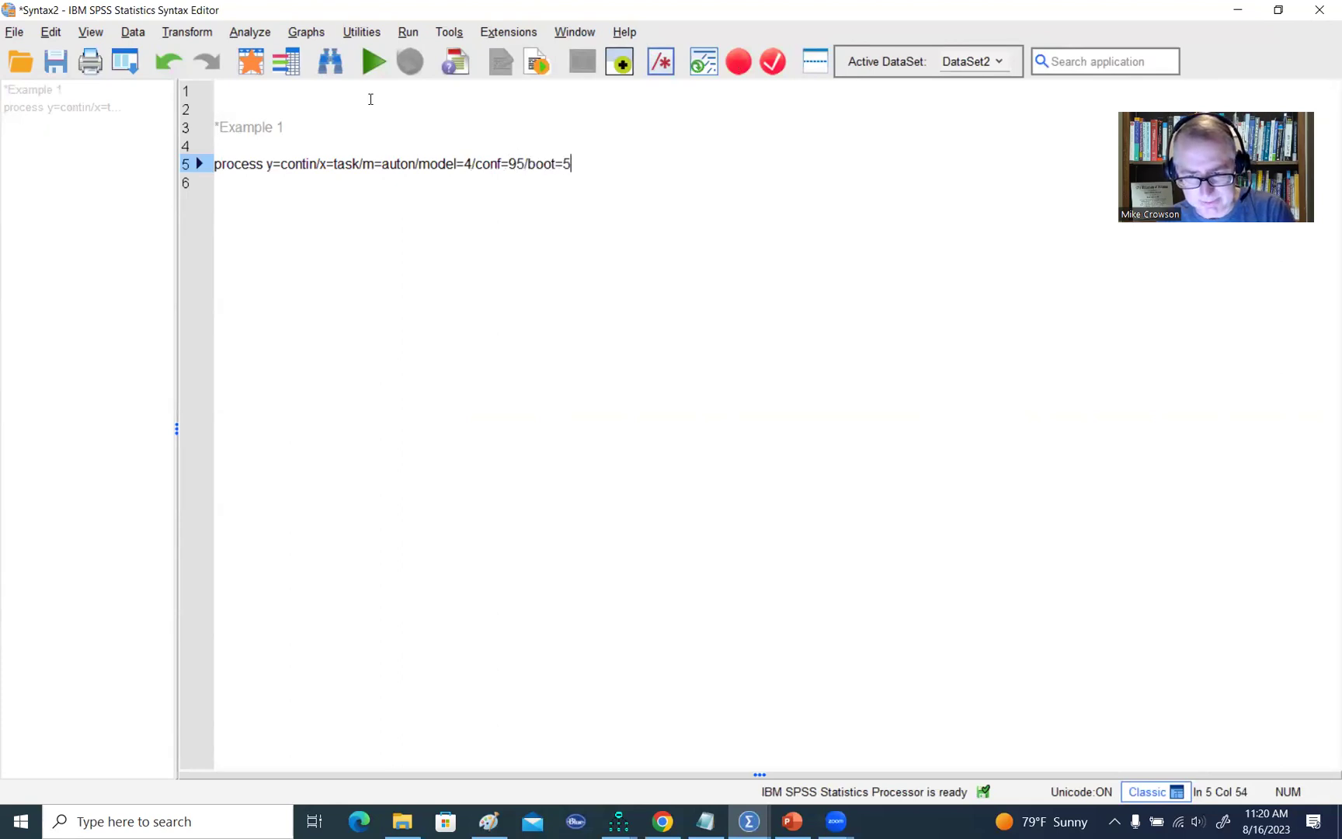
type("000/")
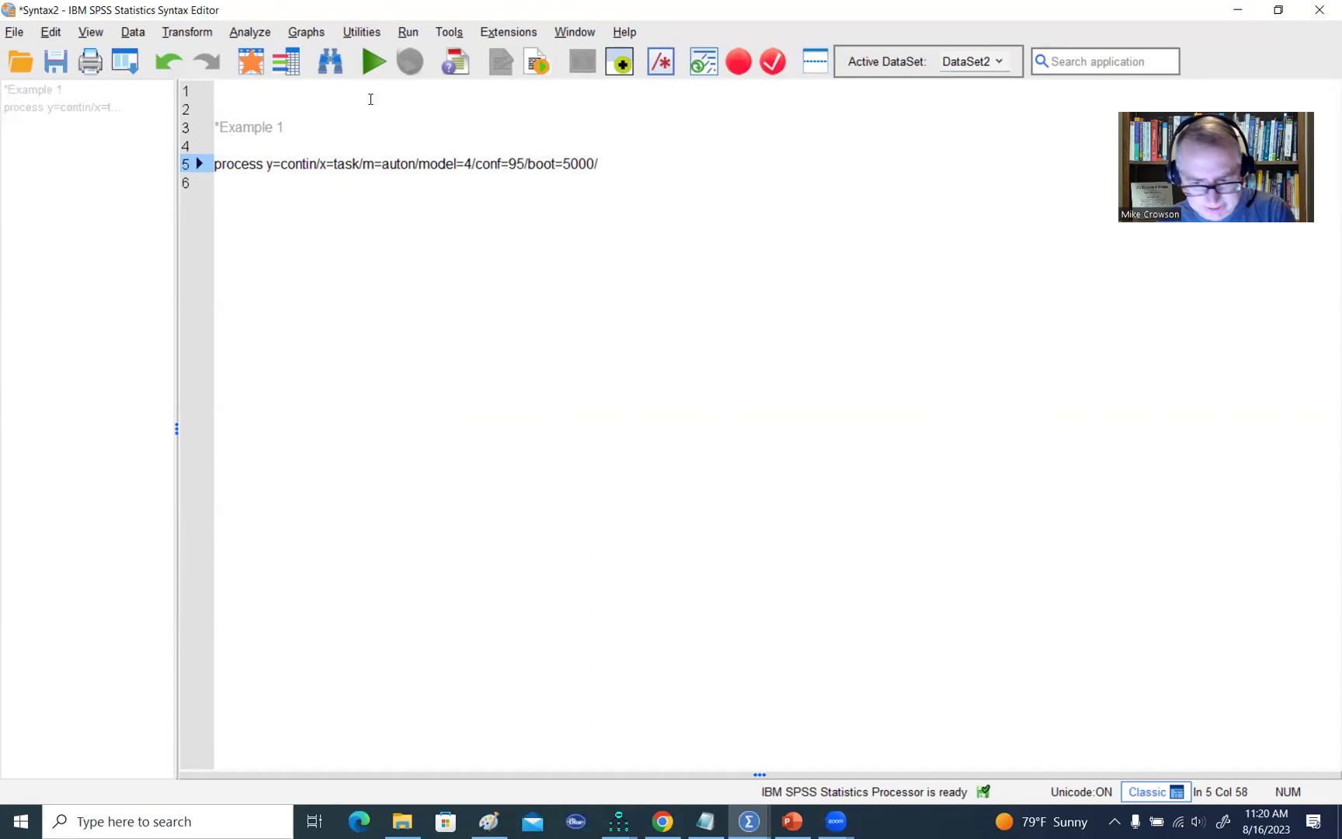
type("stand=1/total=1")
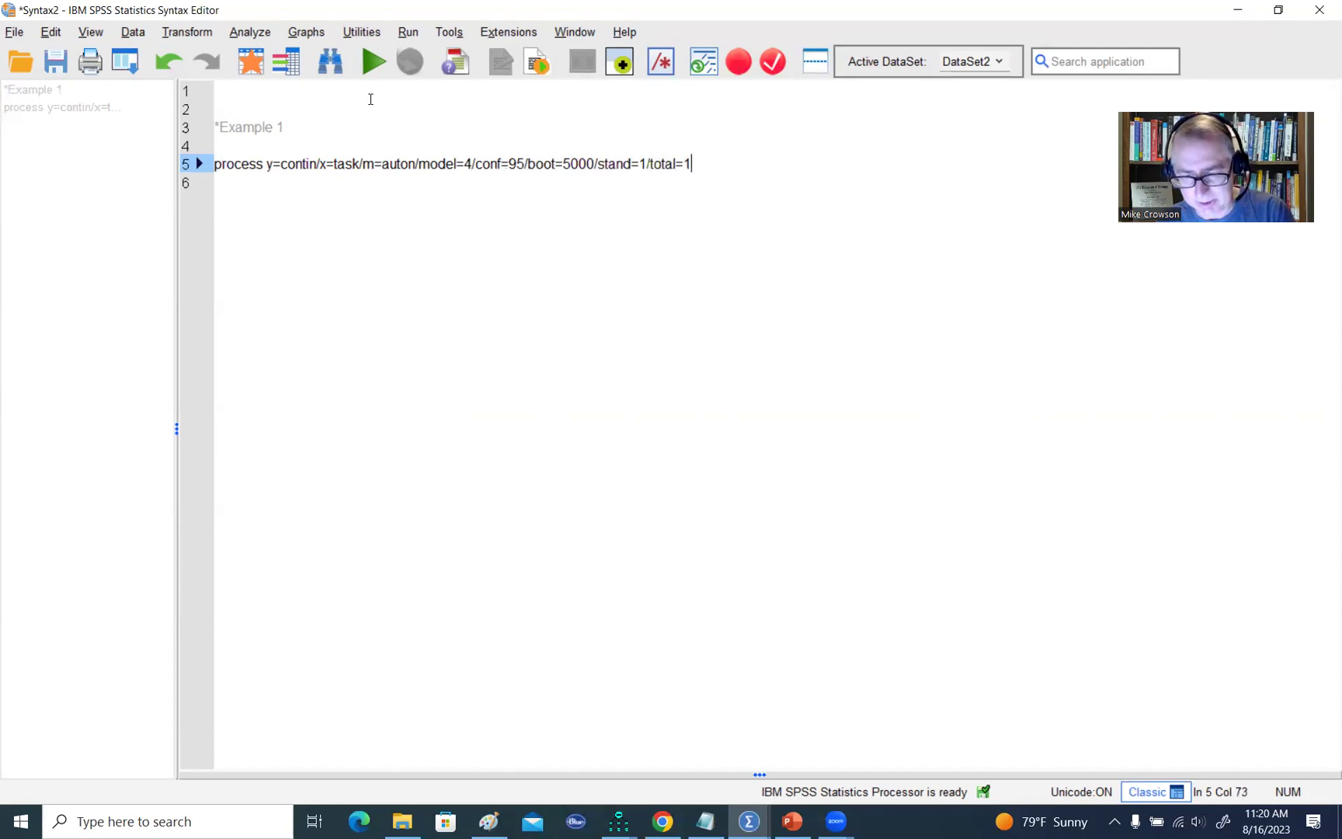
type("/")
type("se")
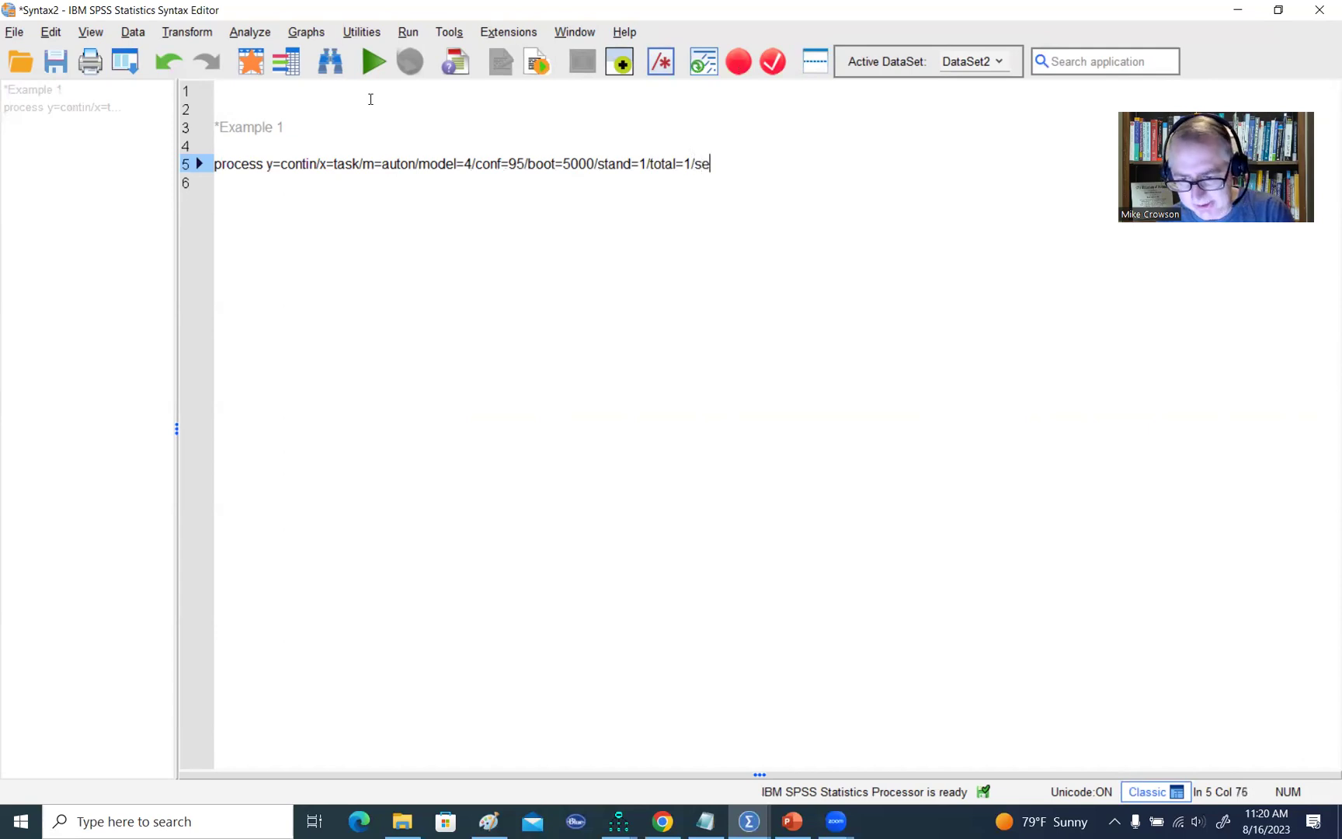
type("ed=12345.")
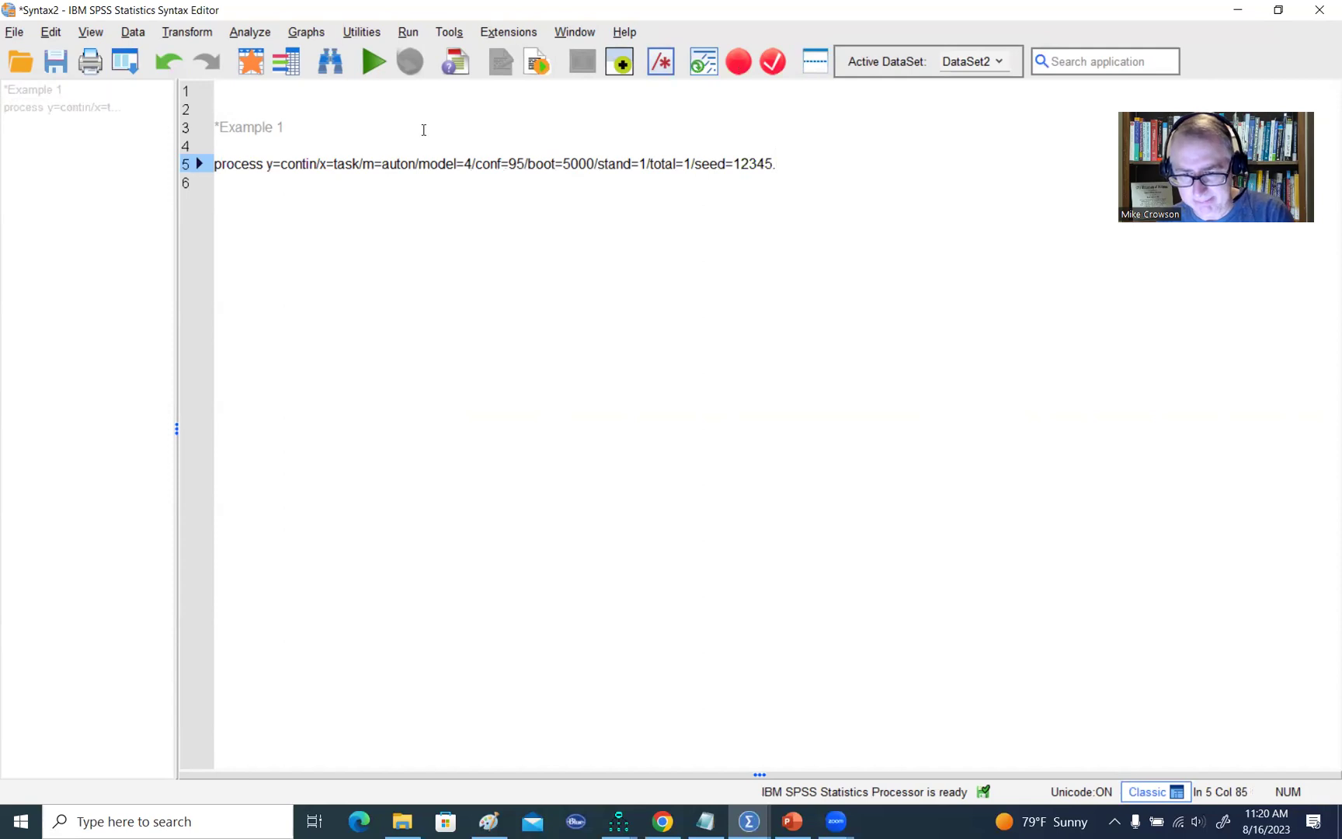
Run only the Example 1 PROCESS command on line 5
key("Down")
key("shift+Up")
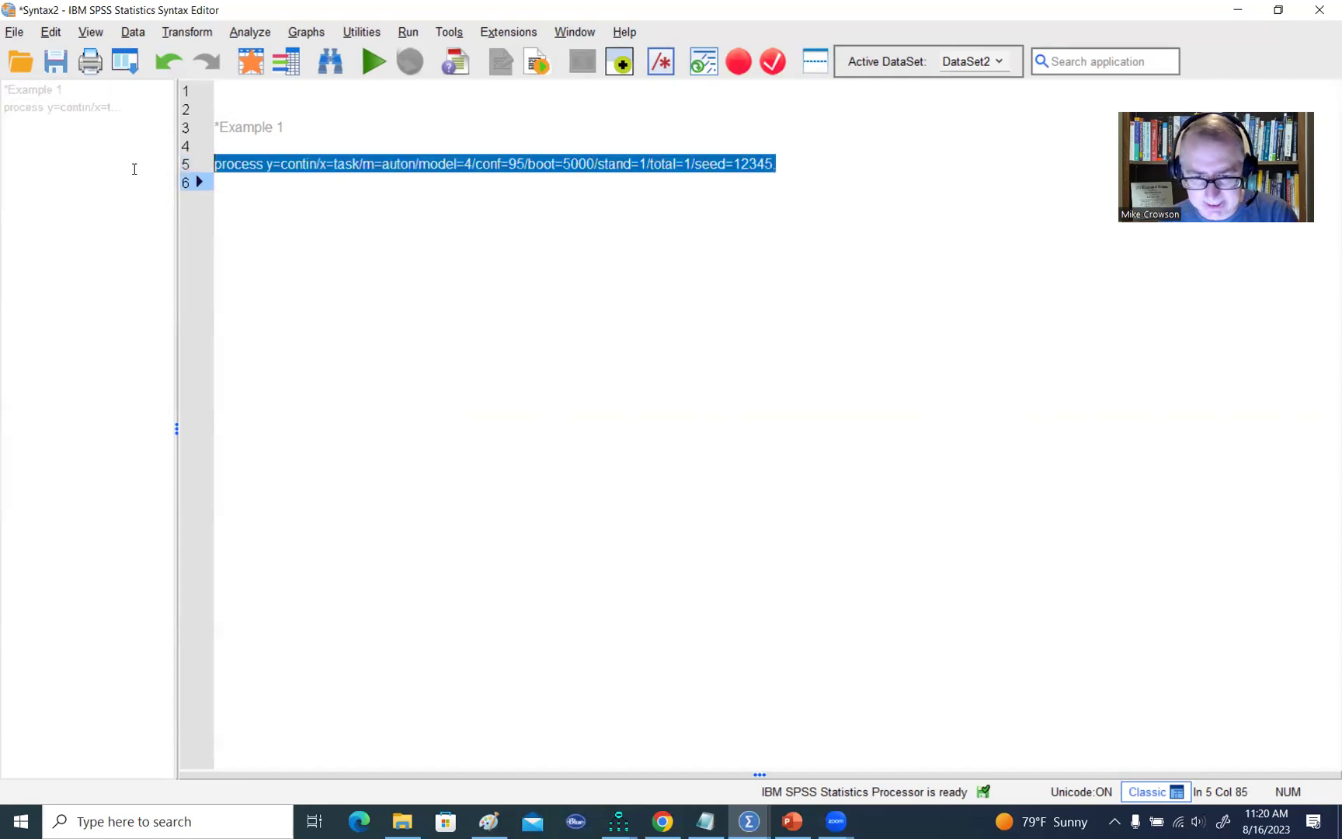
left_click(372, 63)
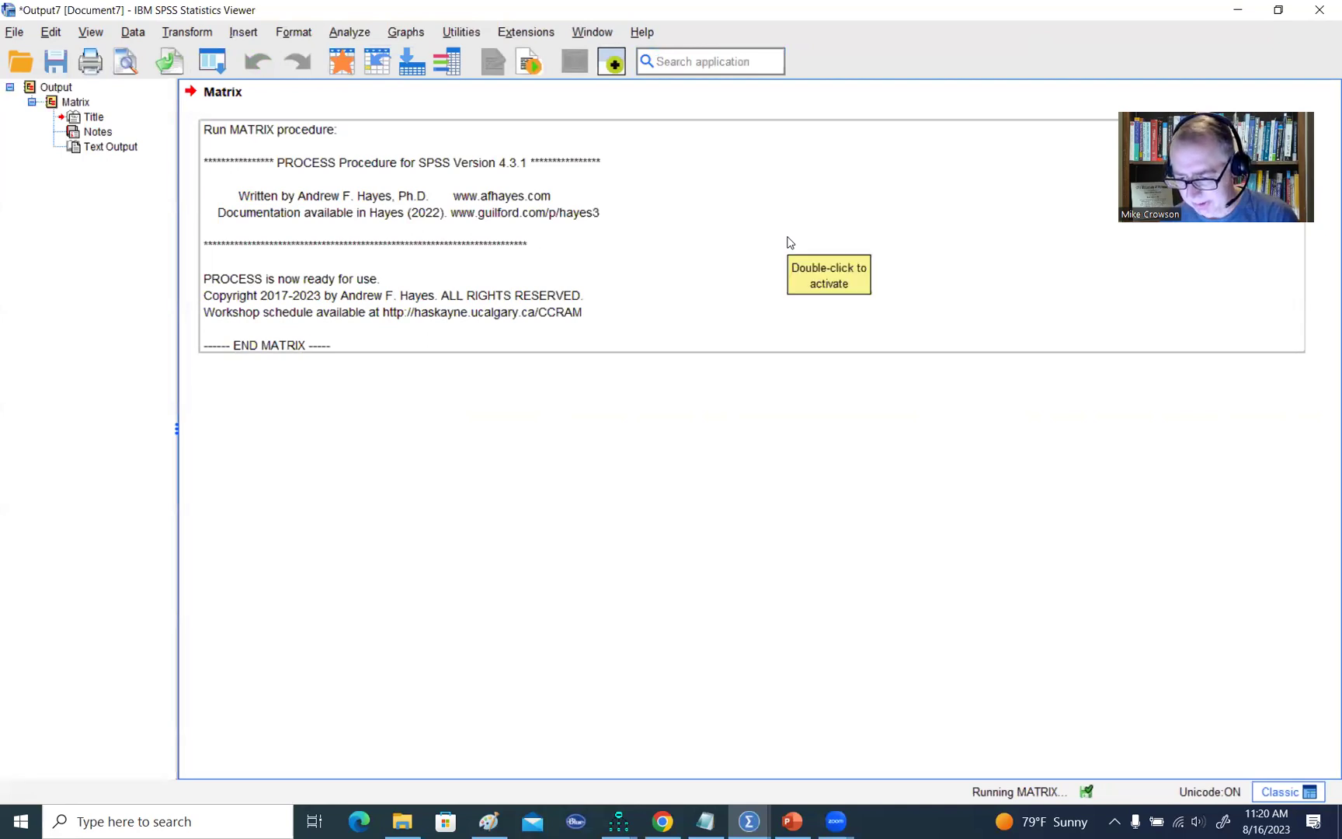
Examine the mediation output through to the end, marking the bootstrap confidence intervals of the unstandardized and completely standardized indirect effects
scroll(695, 253, "down", 3)
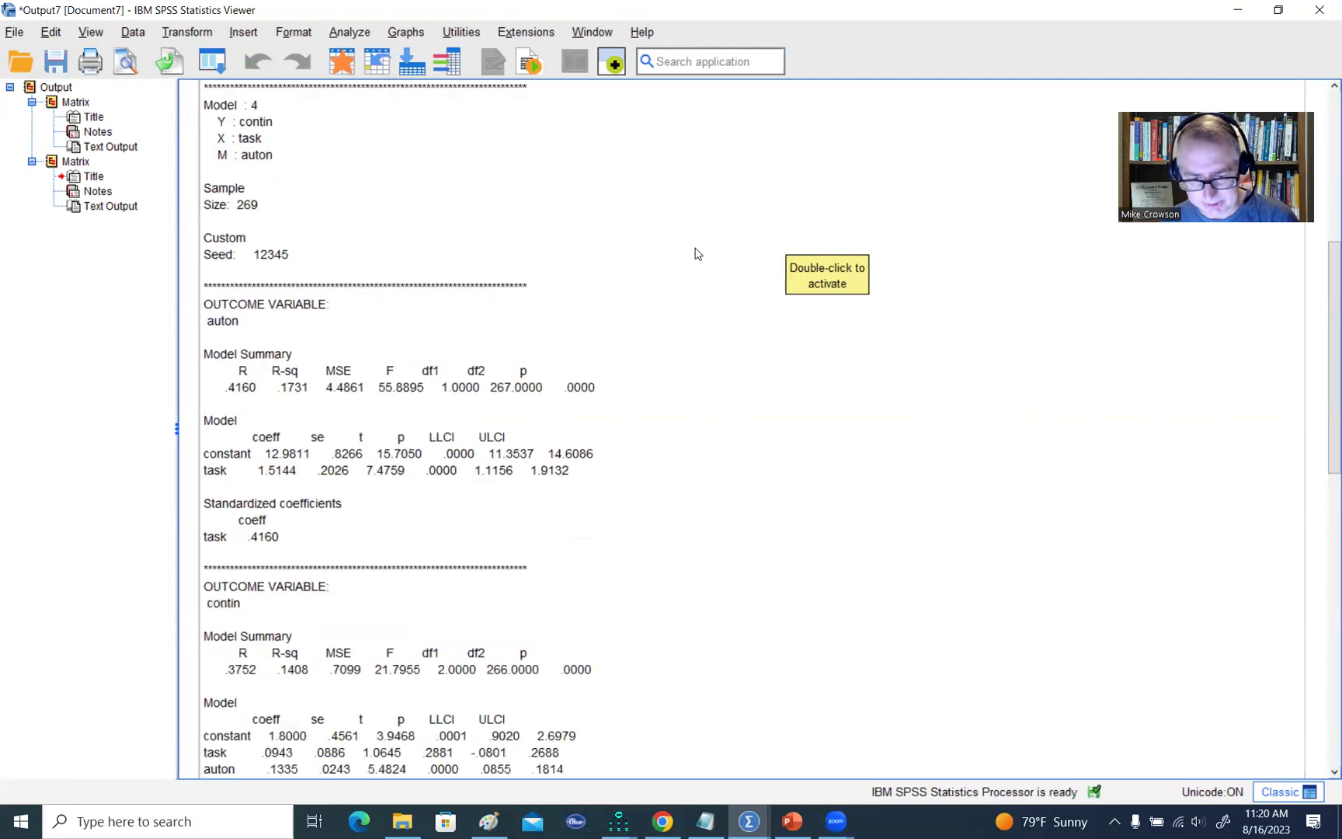
scroll(696, 253, "down", 5)
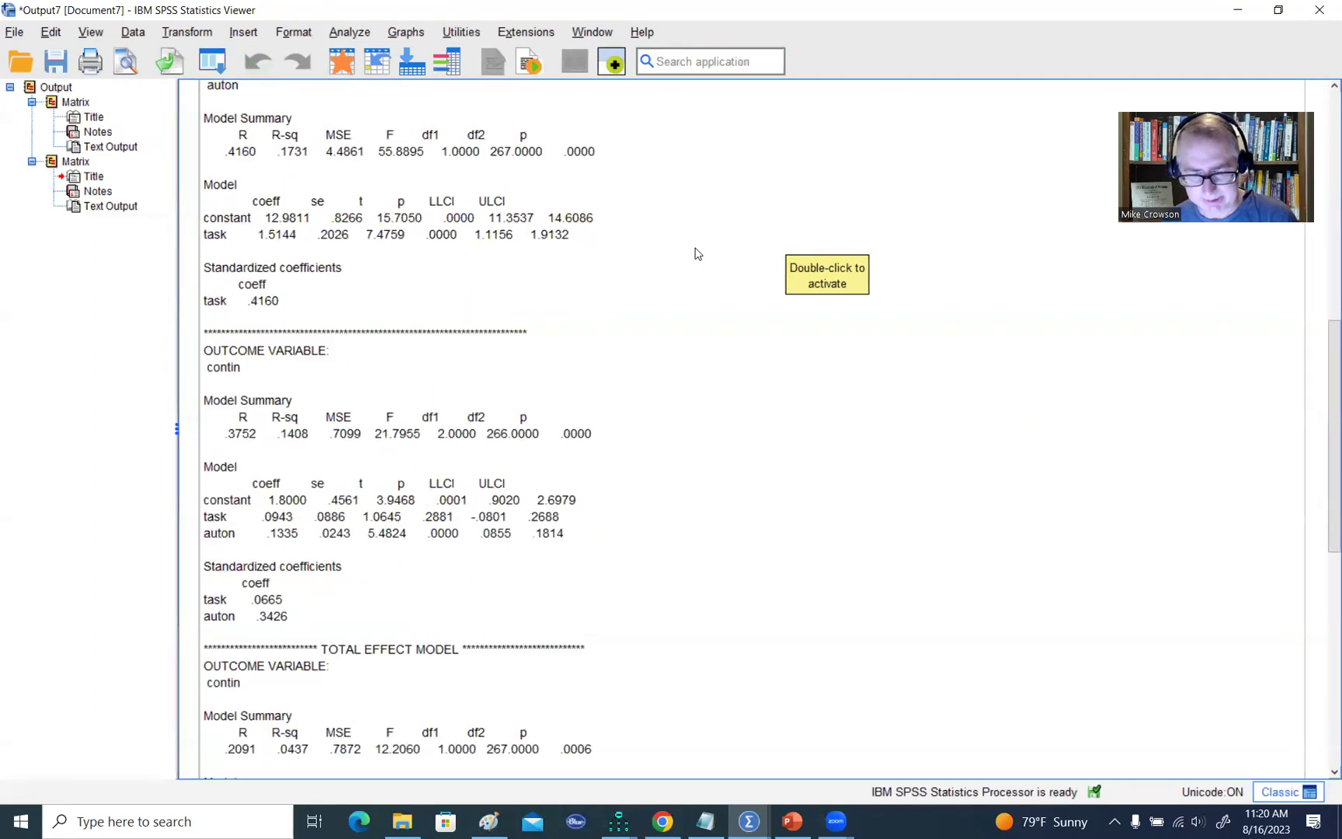
scroll(697, 254, "down", 9)
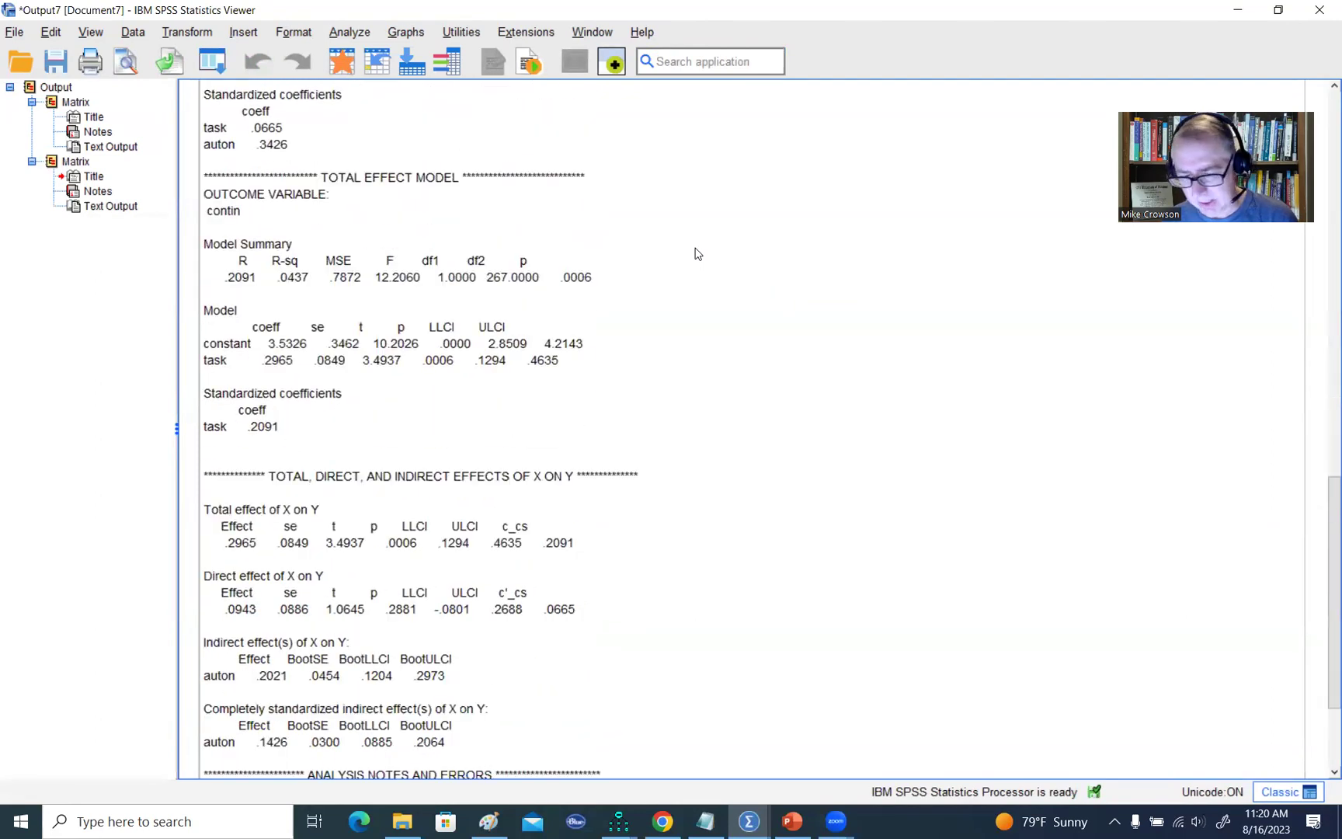
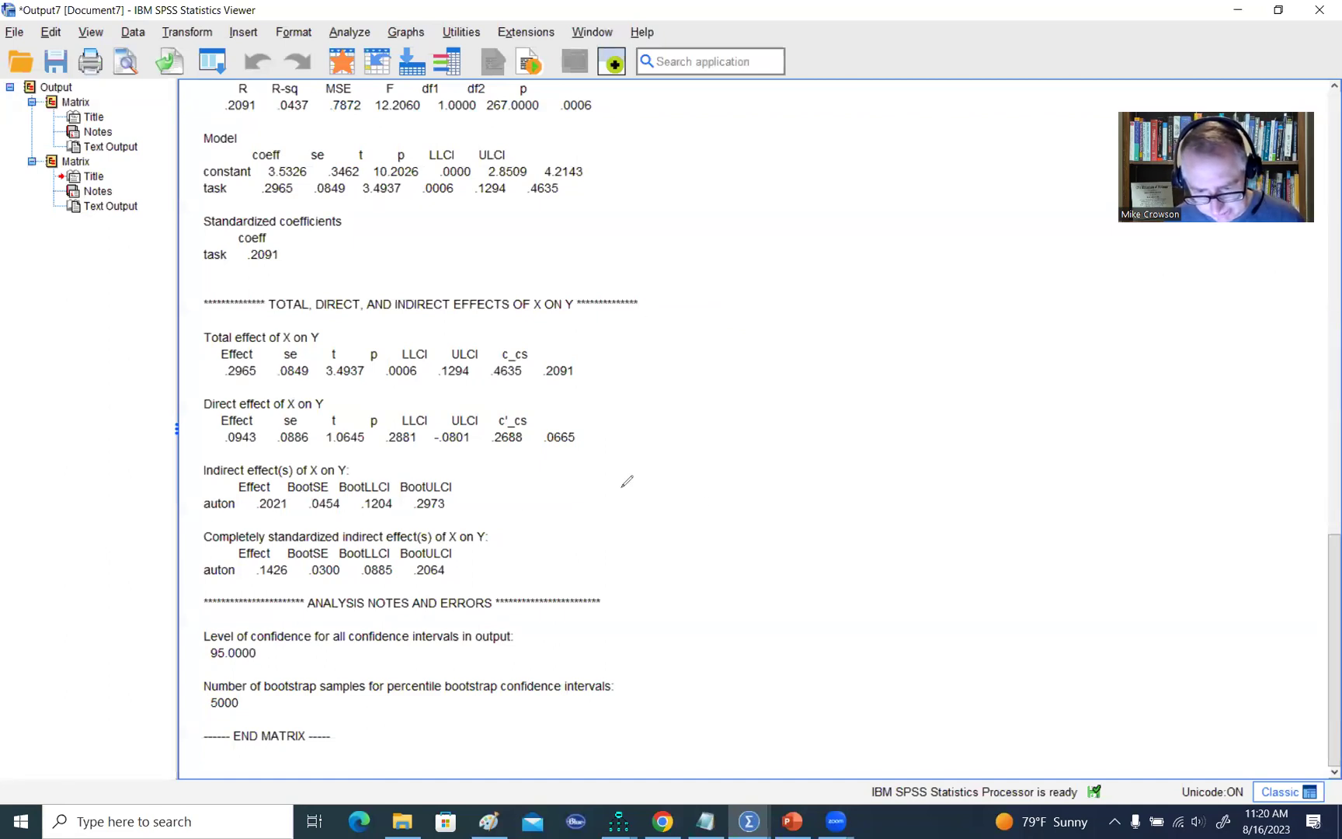
mouse_move(378, 476)
left_mouse_down()
mouse_move(407, 468)
mouse_move(460, 491)
mouse_move(387, 528)
mouse_move(404, 464)
left_mouse_up()
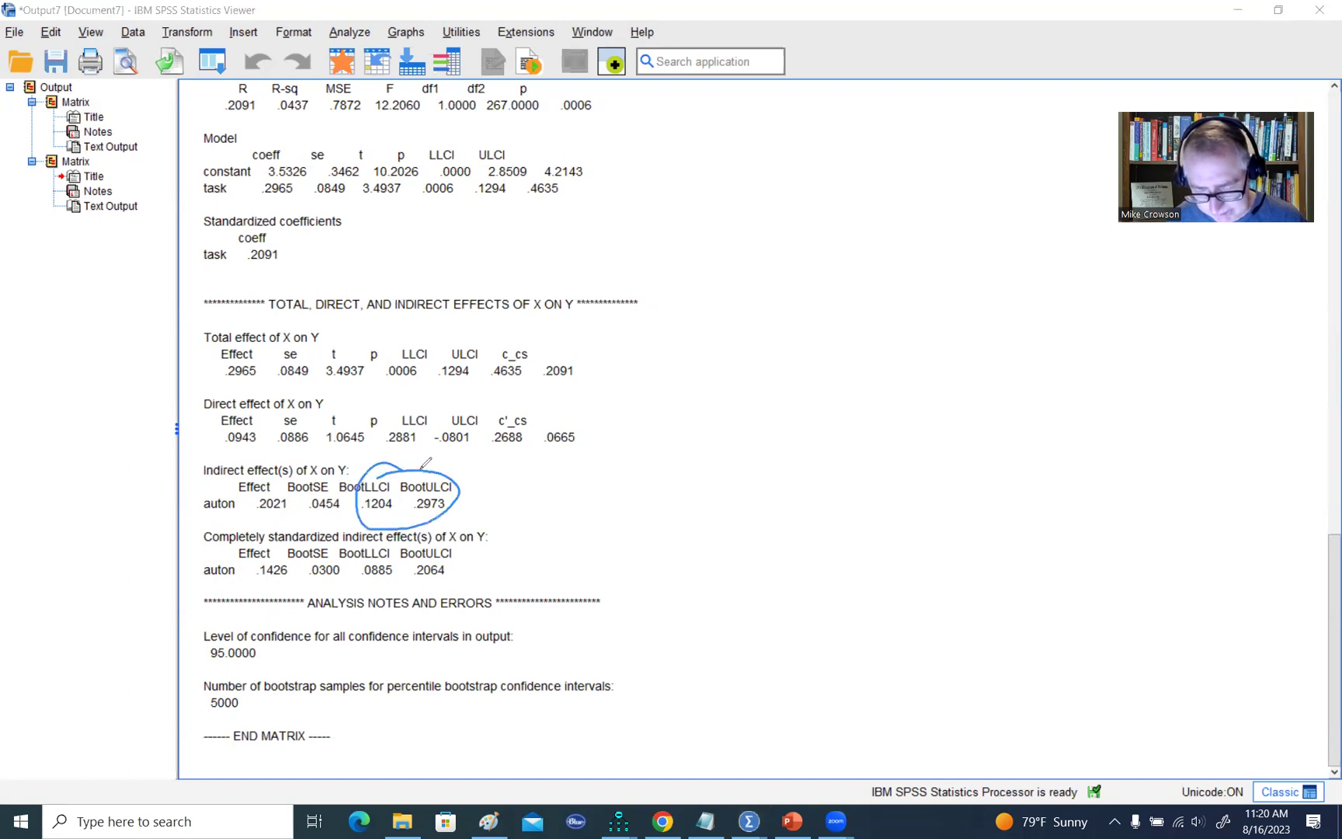
mouse_move(394, 542)
left_mouse_down()
mouse_move(464, 561)
mouse_move(388, 594)
mouse_move(424, 530)
left_mouse_up()
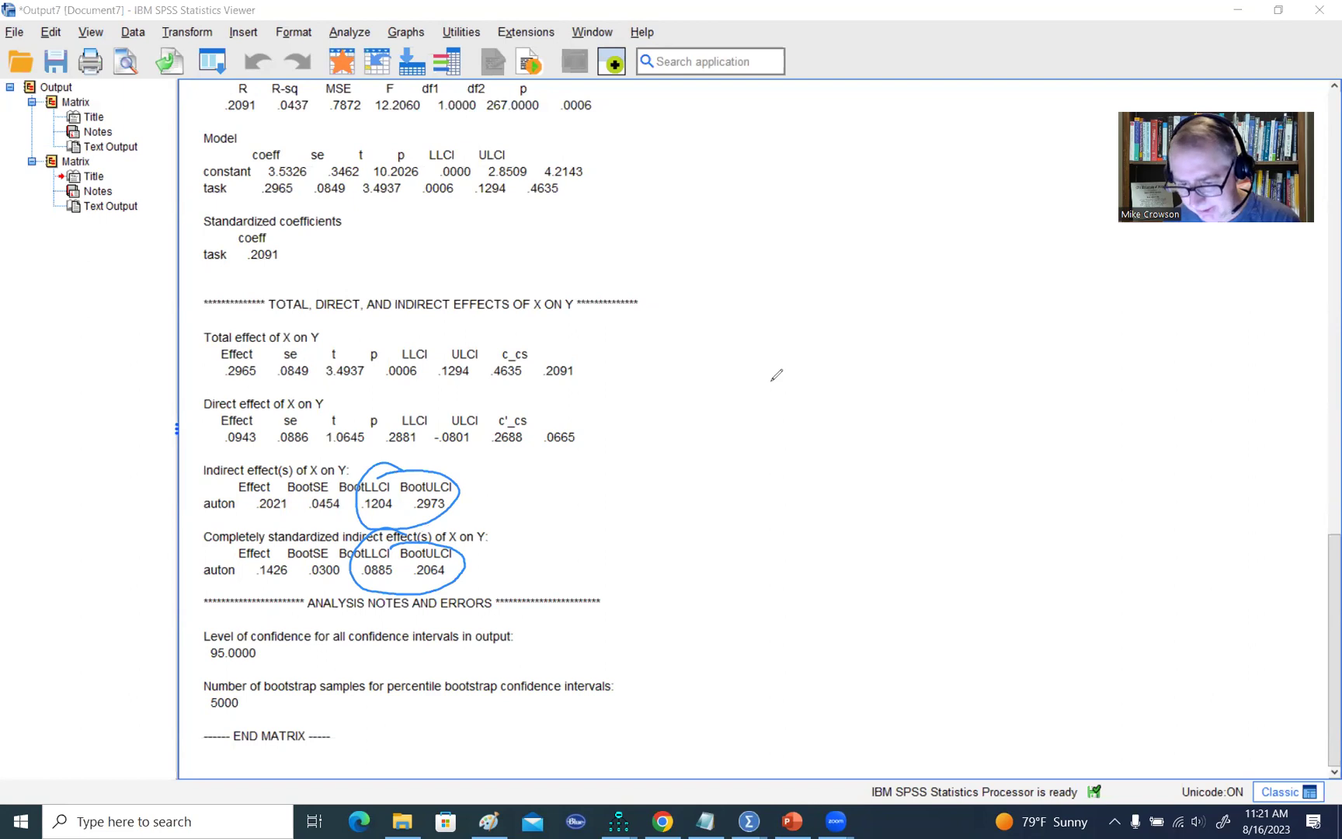
left_click(985, 300)
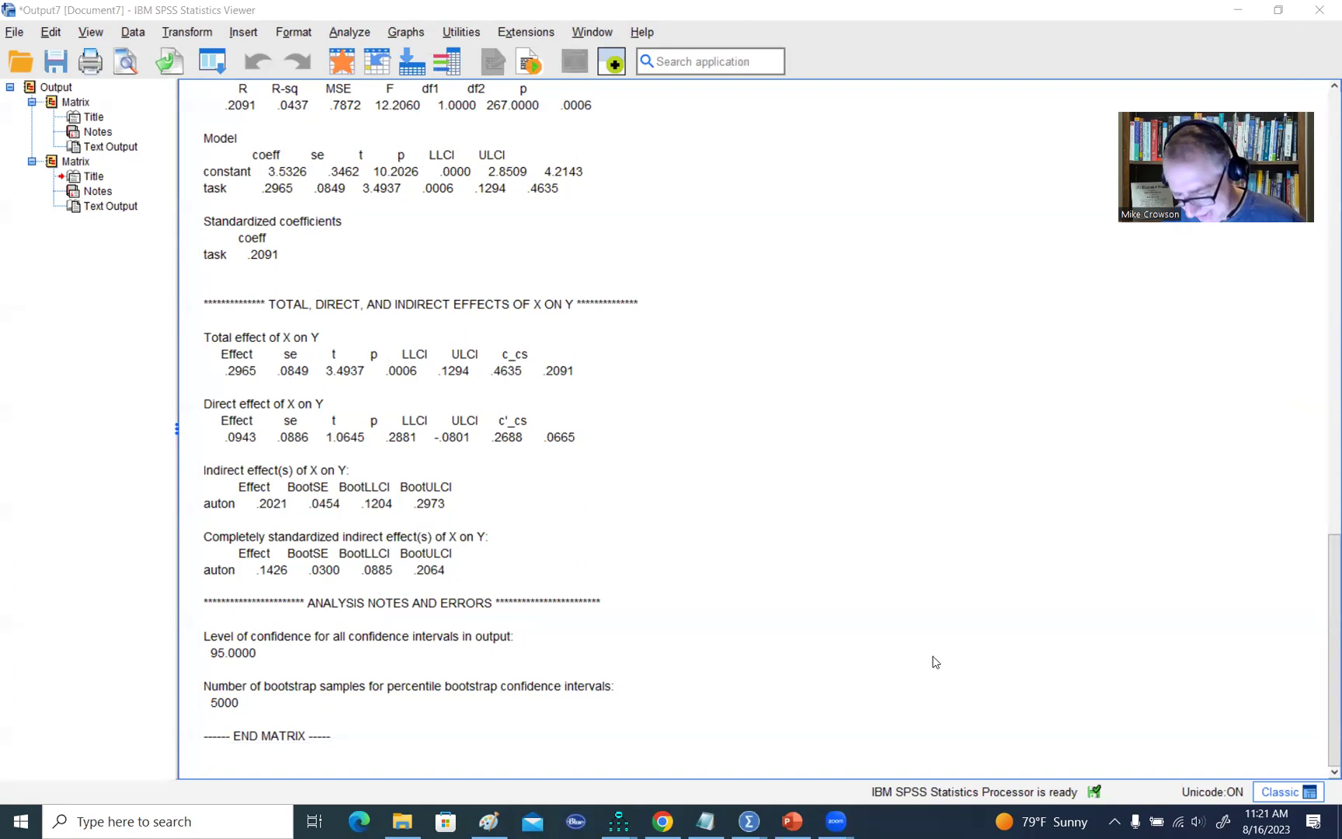
Return to the Syntax2 file and add the comment "*Example 2" on line 7, followed by a blank line
mouse_move(756, 822)
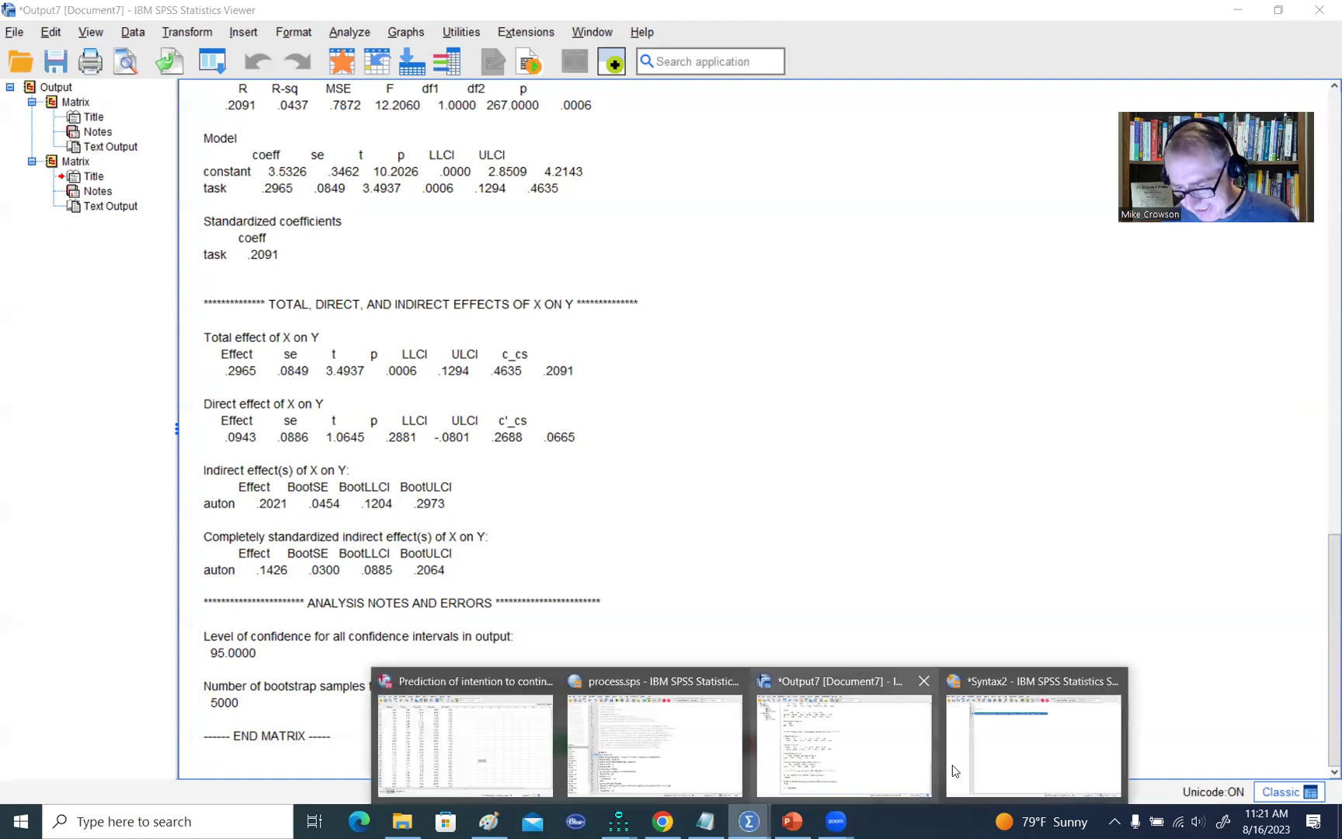
left_click(994, 755)
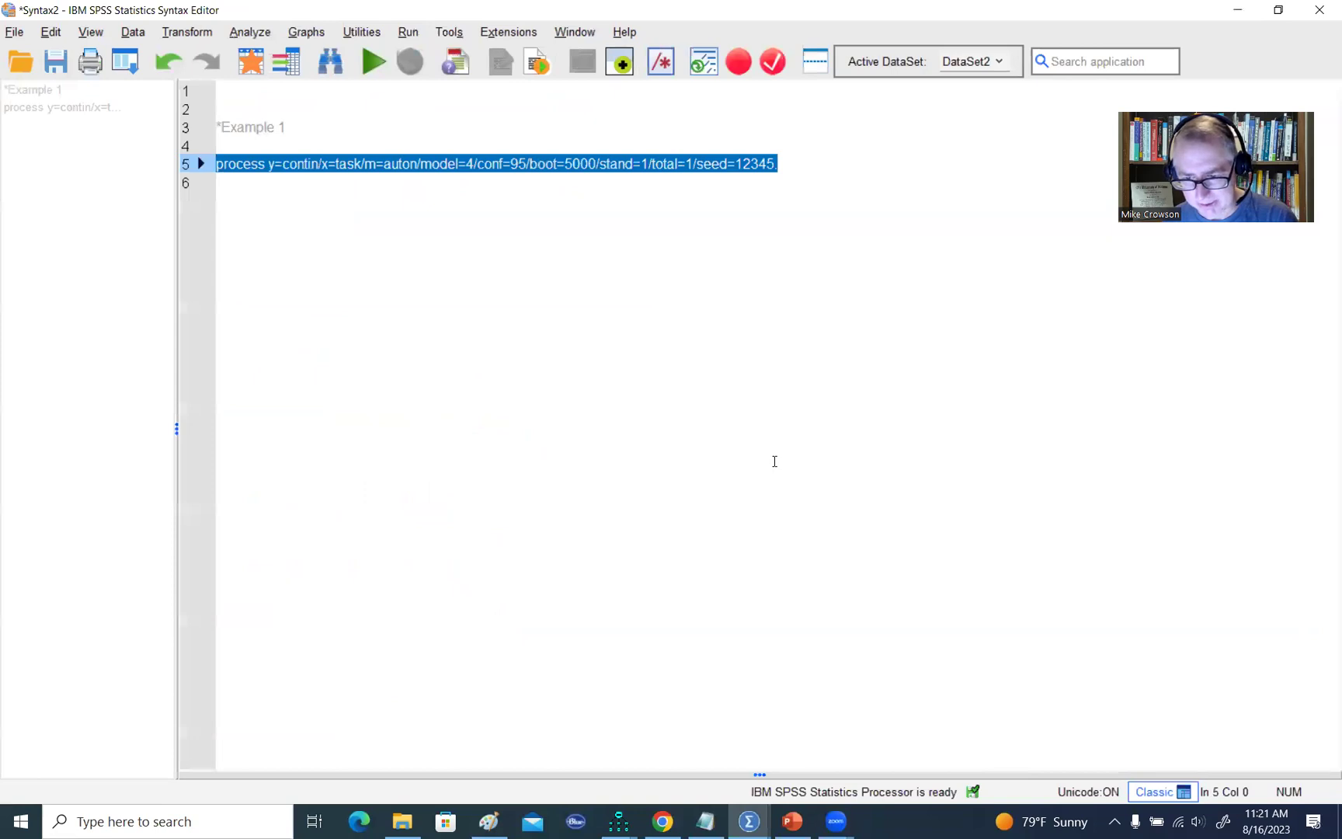
left_click(833, 158)
key("Return")
key("Return")
type("*Example 2")
key("Return")
key("Return")
type("proc")
key("BackSpace")
key("BackSpace")
key("BackSpace")
key("BackSpace")
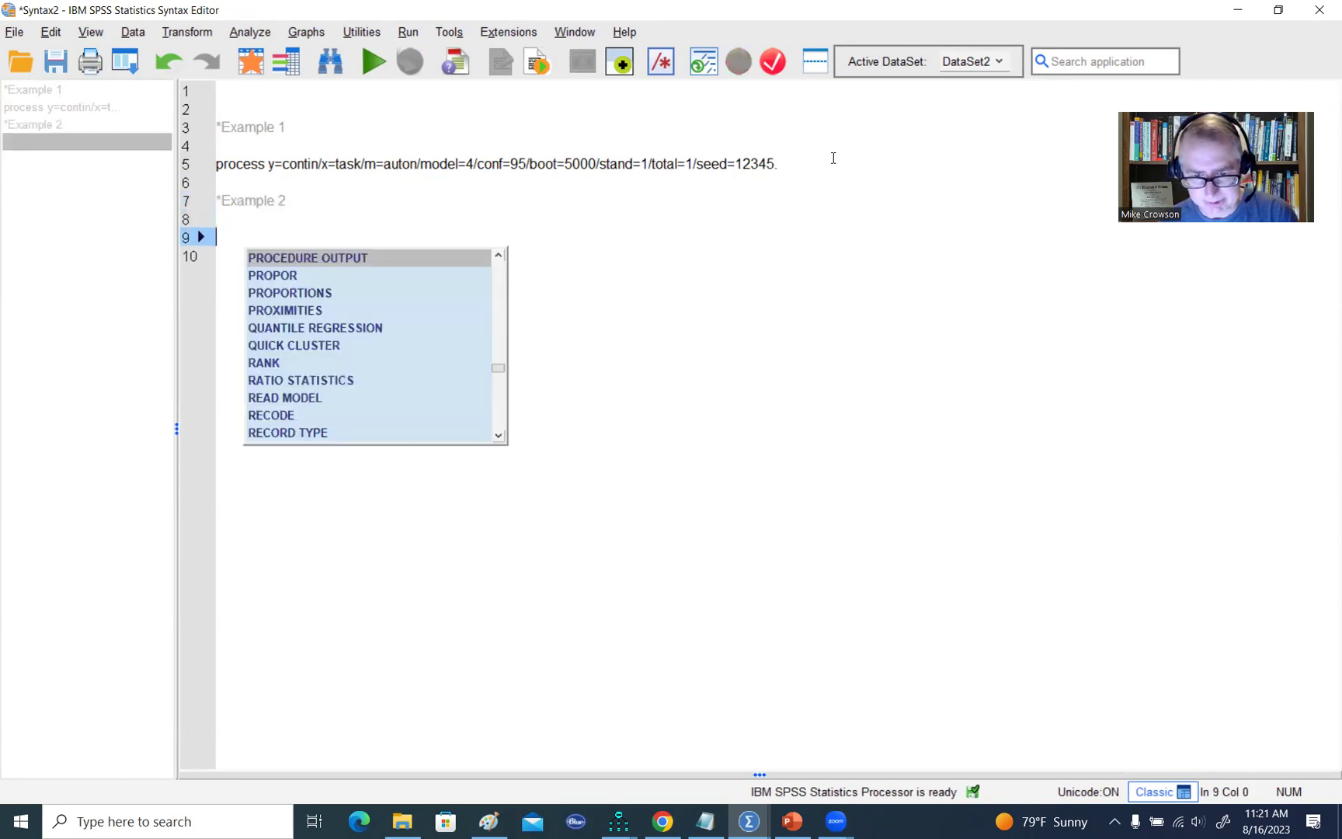
Copy the Example 1 PROCESS command from line 5 to line 9, under the Example 2 comment
left_click_drag(779, 164, 216, 162)
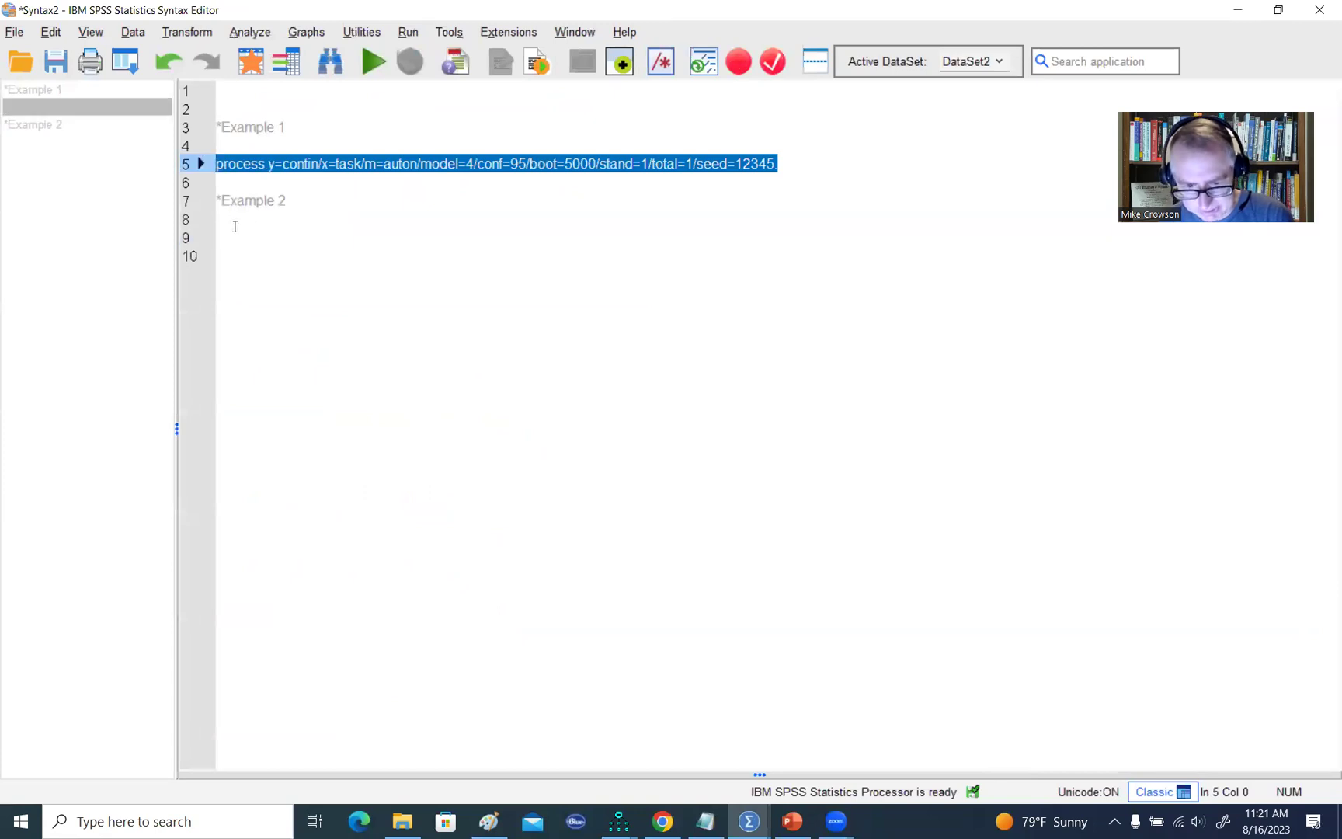
key("ctrl+c")
left_click(234, 226)
key("Return")
key("ctrl+v")
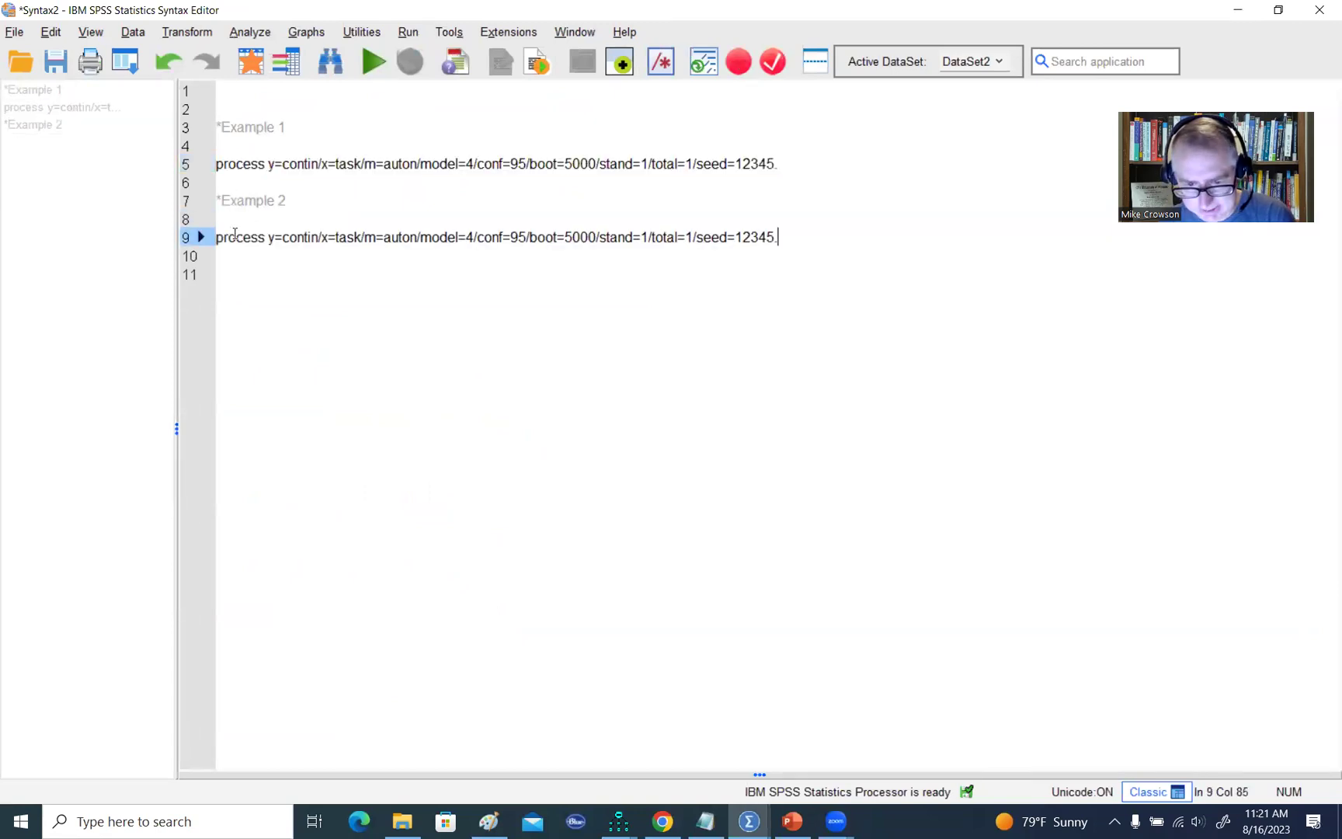
Add the covariates ego and control to the Example 2 command by inserting "cov=ego control/" between the mediator and model specifications
left_click(421, 237)
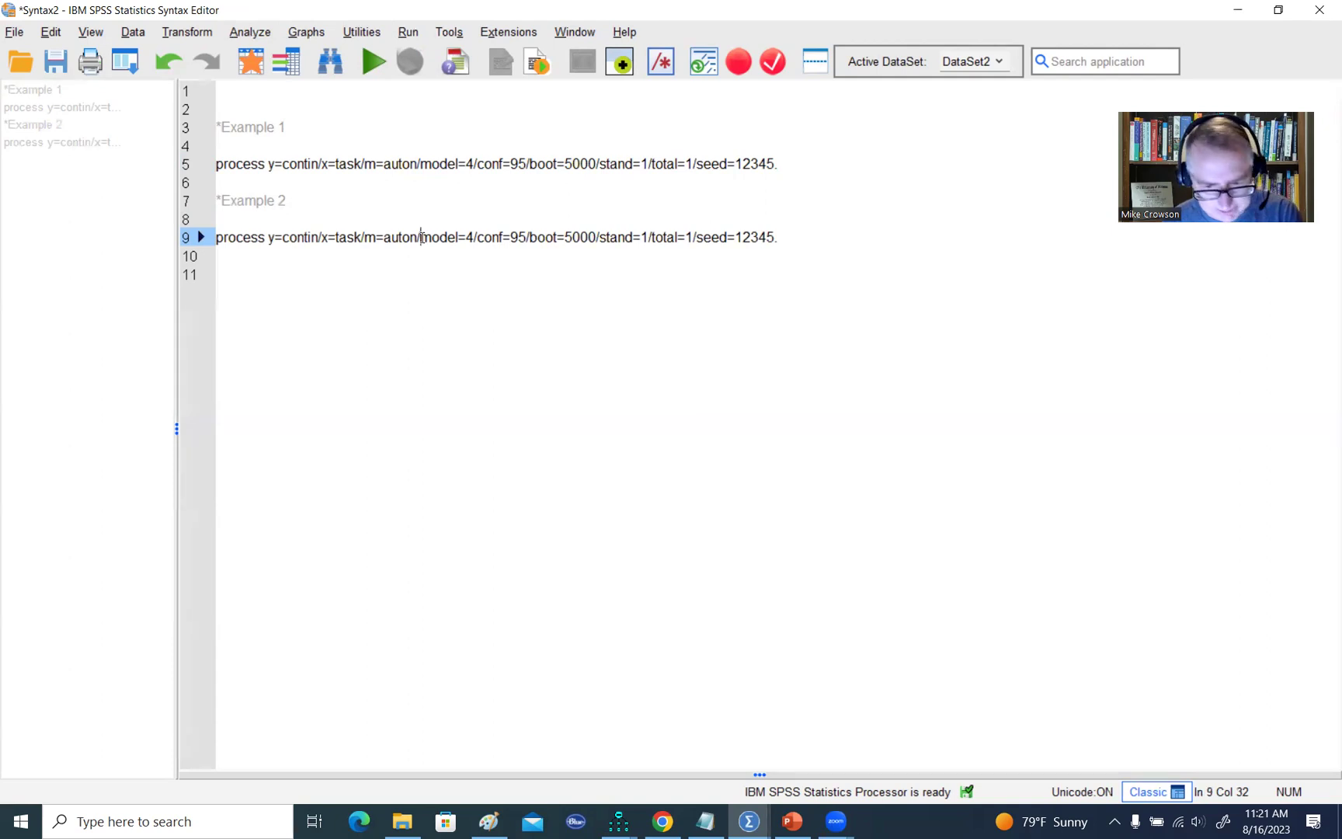
type("cov")
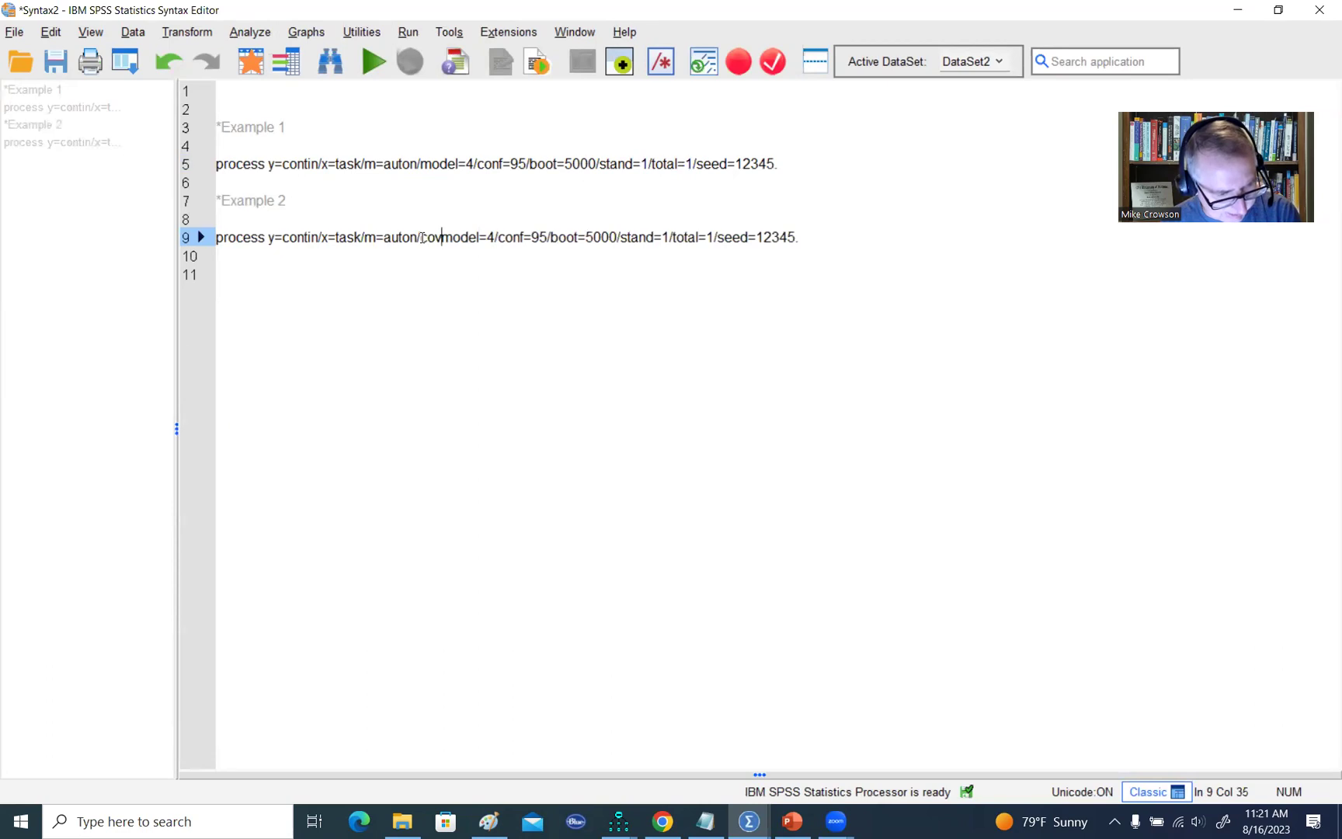
type("=ego ")
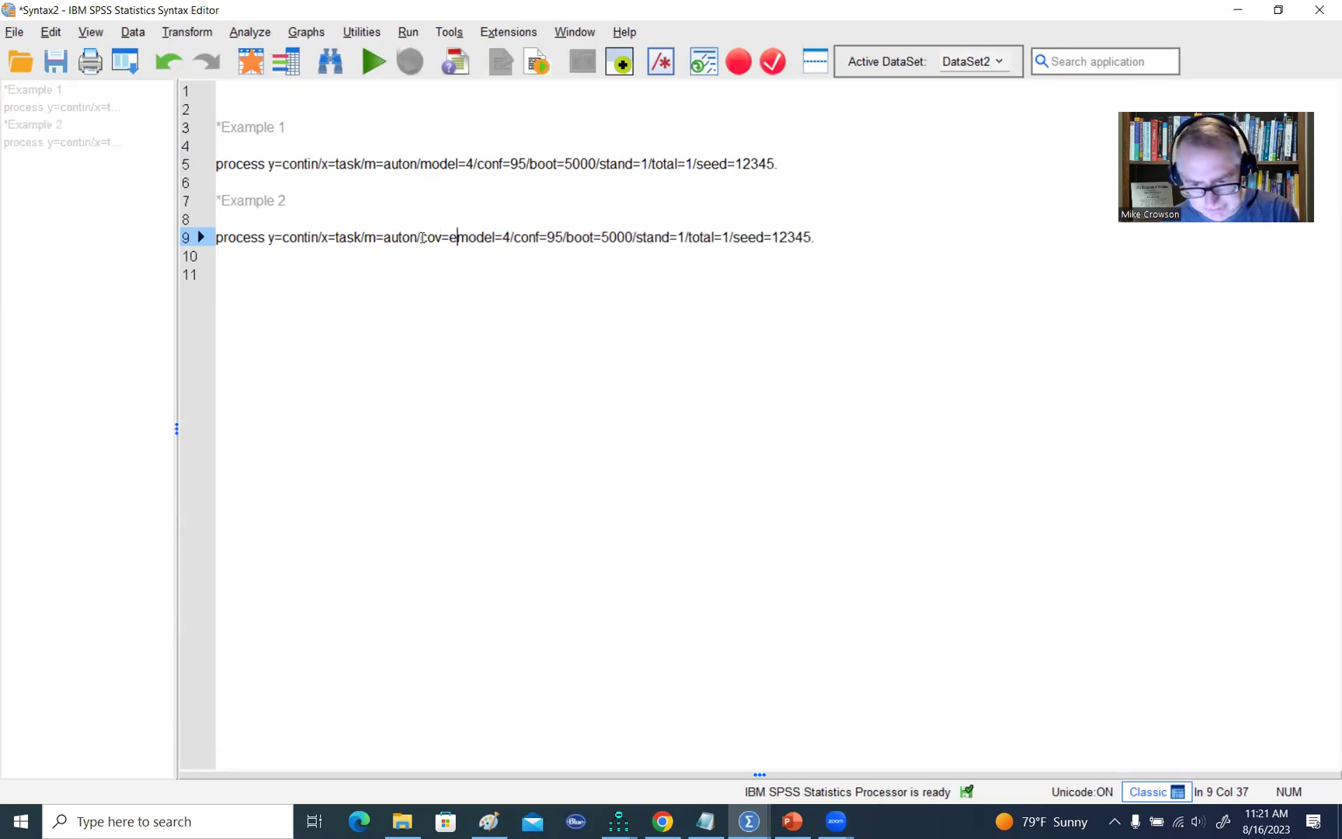
type("control/")
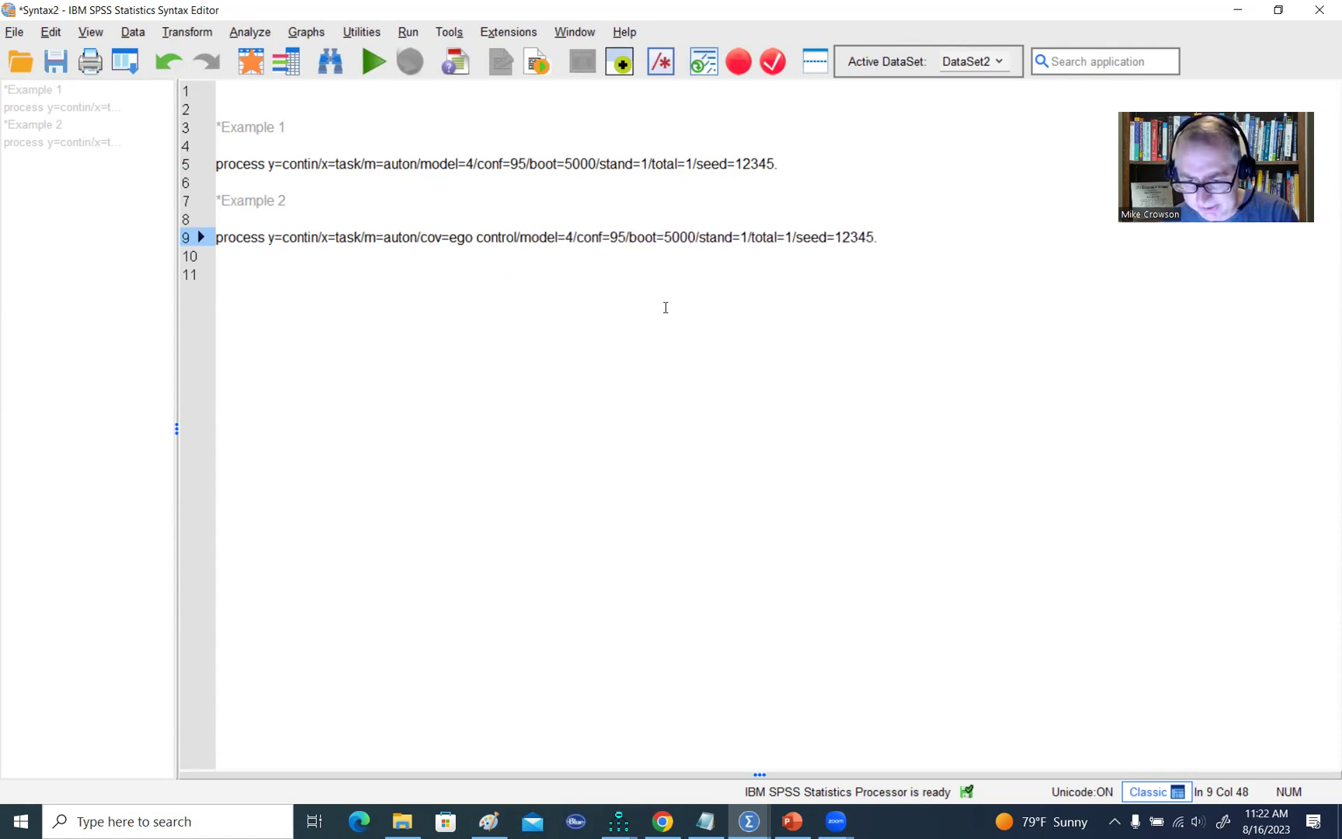
left_click_drag(425, 238, 519, 240)
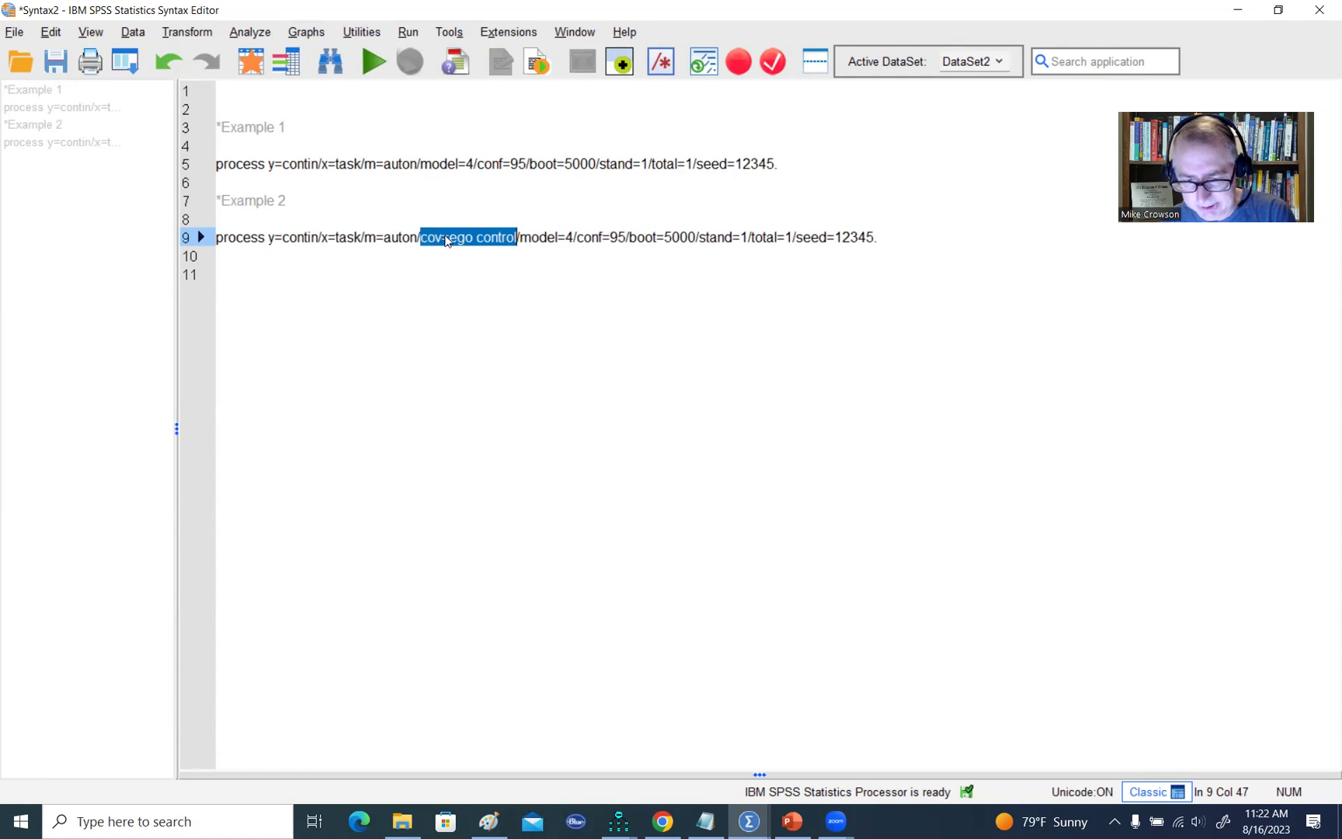
Run only the Example 2 PROCESS command on line 9 and check the covariates listed in its output
left_click(880, 234)
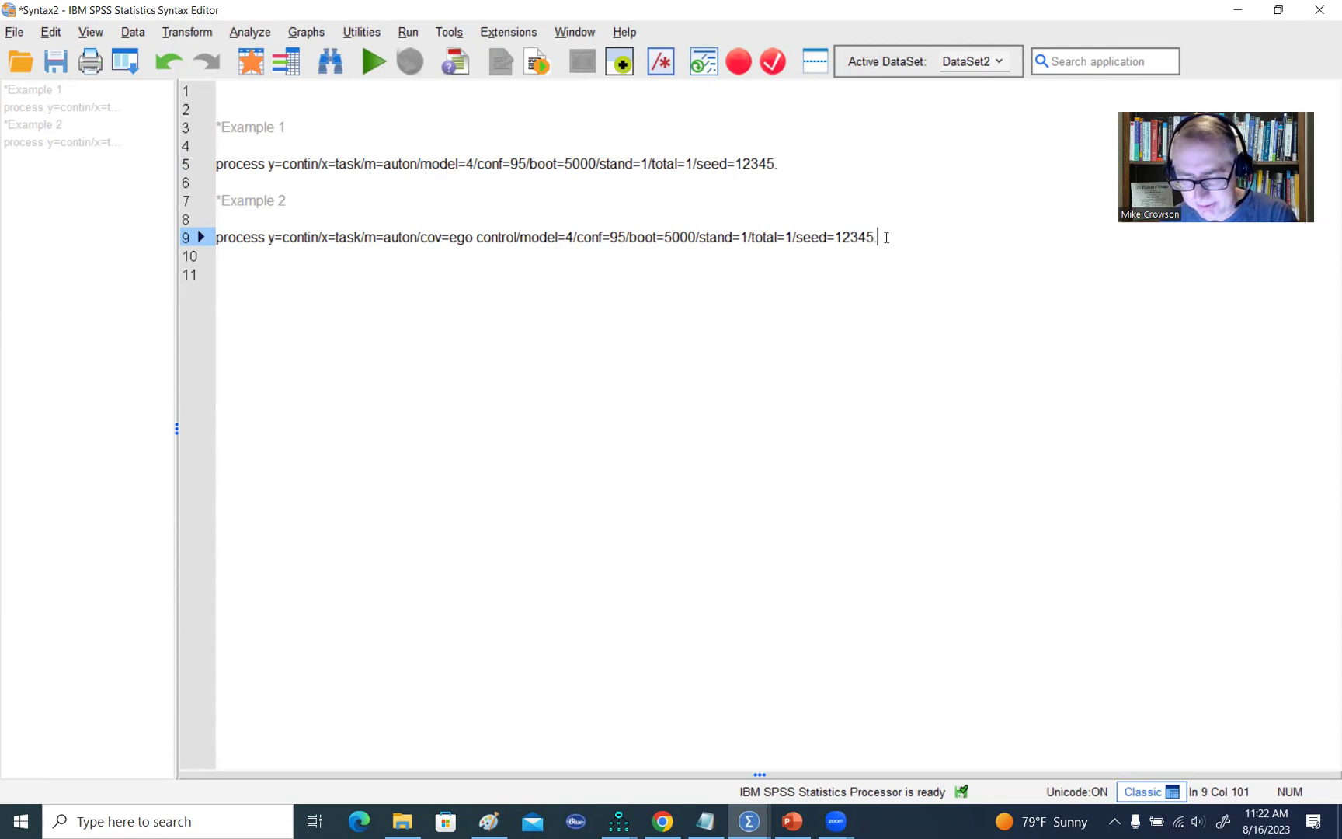
left_click(217, 239, "shift")
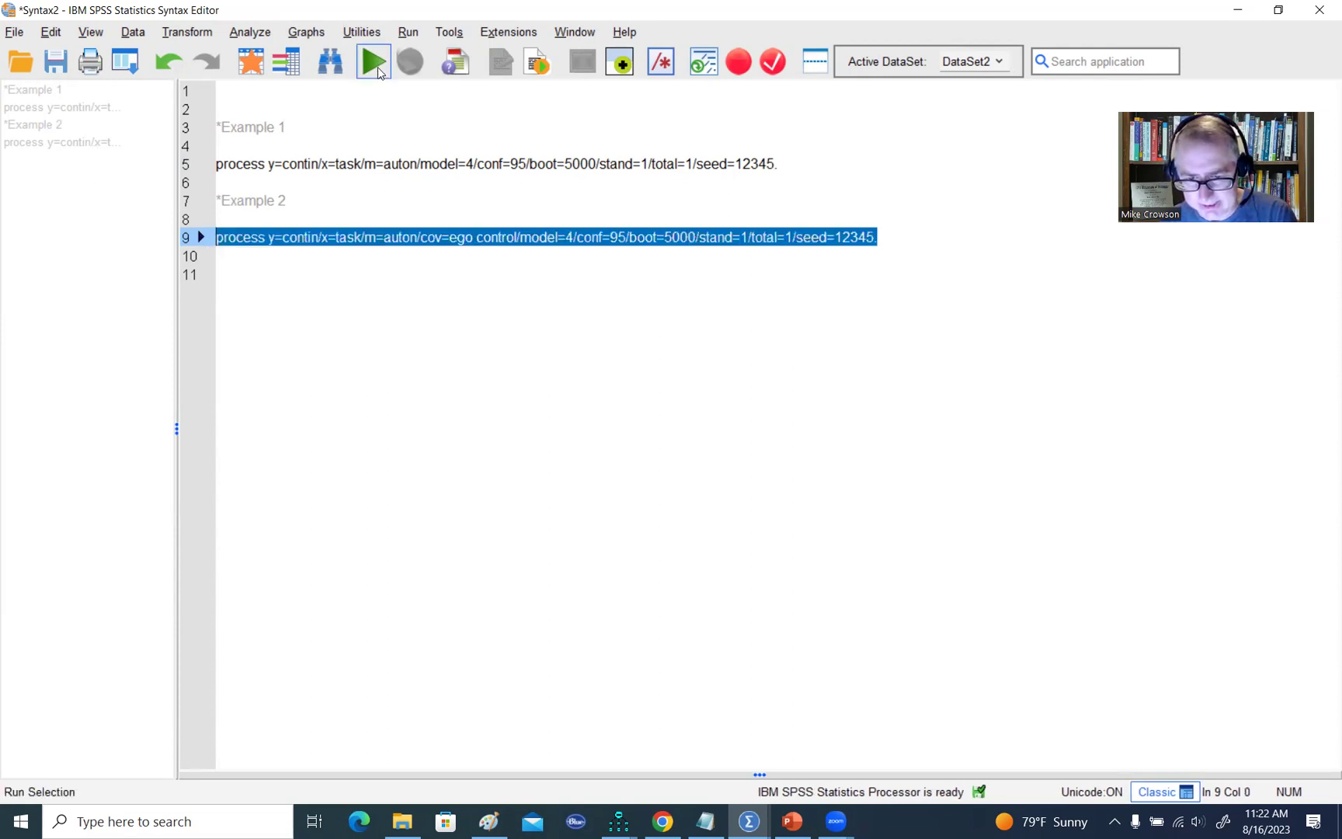
left_click(378, 67)
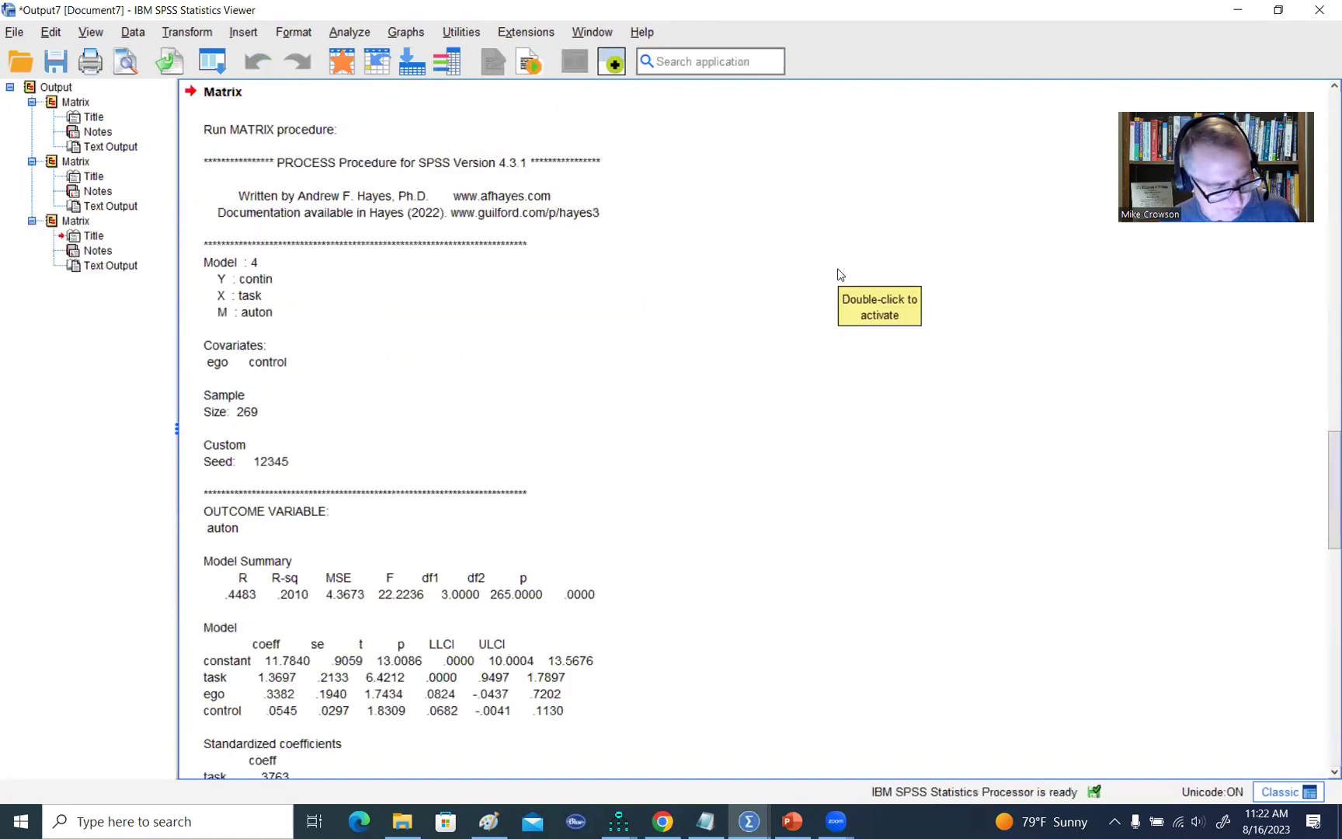
left_click(839, 274)
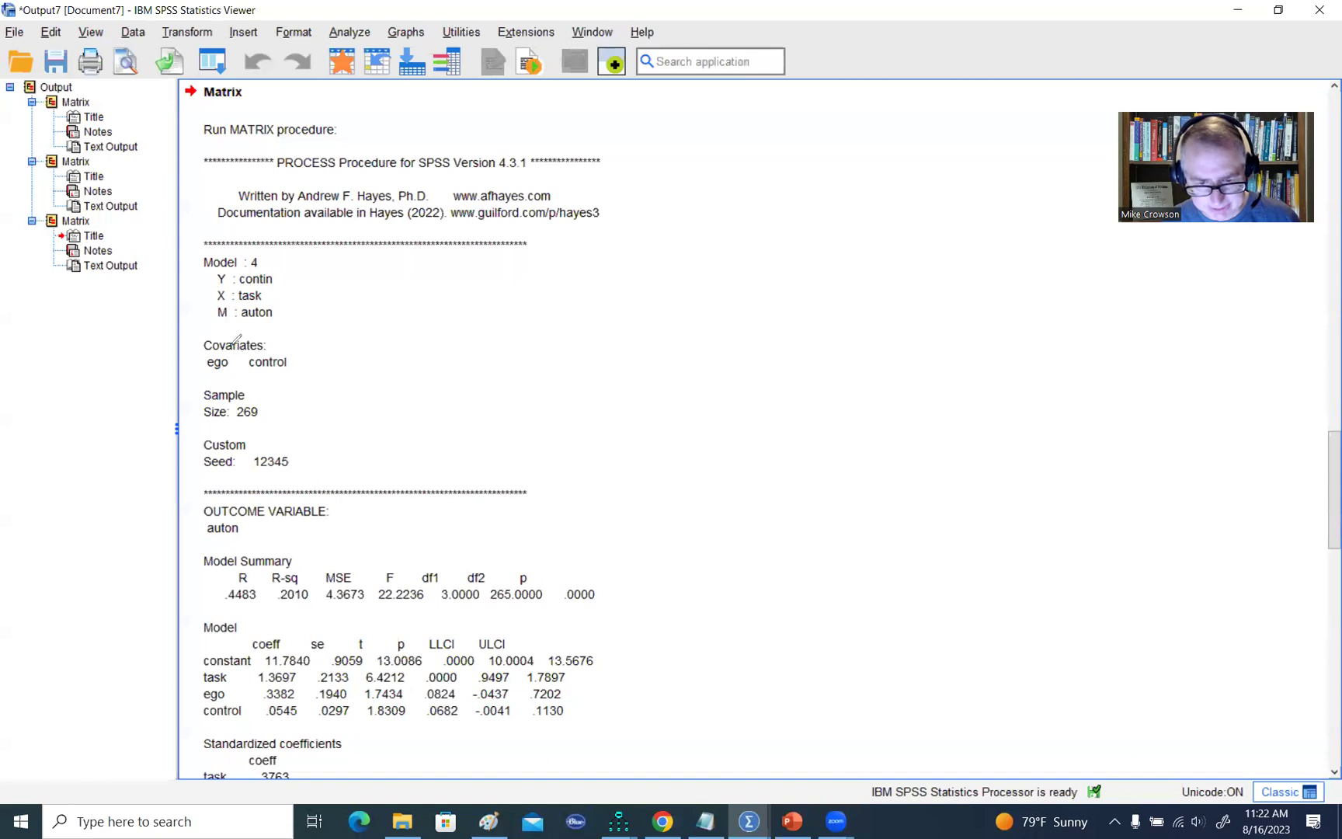
mouse_move(203, 332)
left_mouse_down()
mouse_move(245, 319)
mouse_move(295, 351)
mouse_move(199, 332)
left_mouse_up()
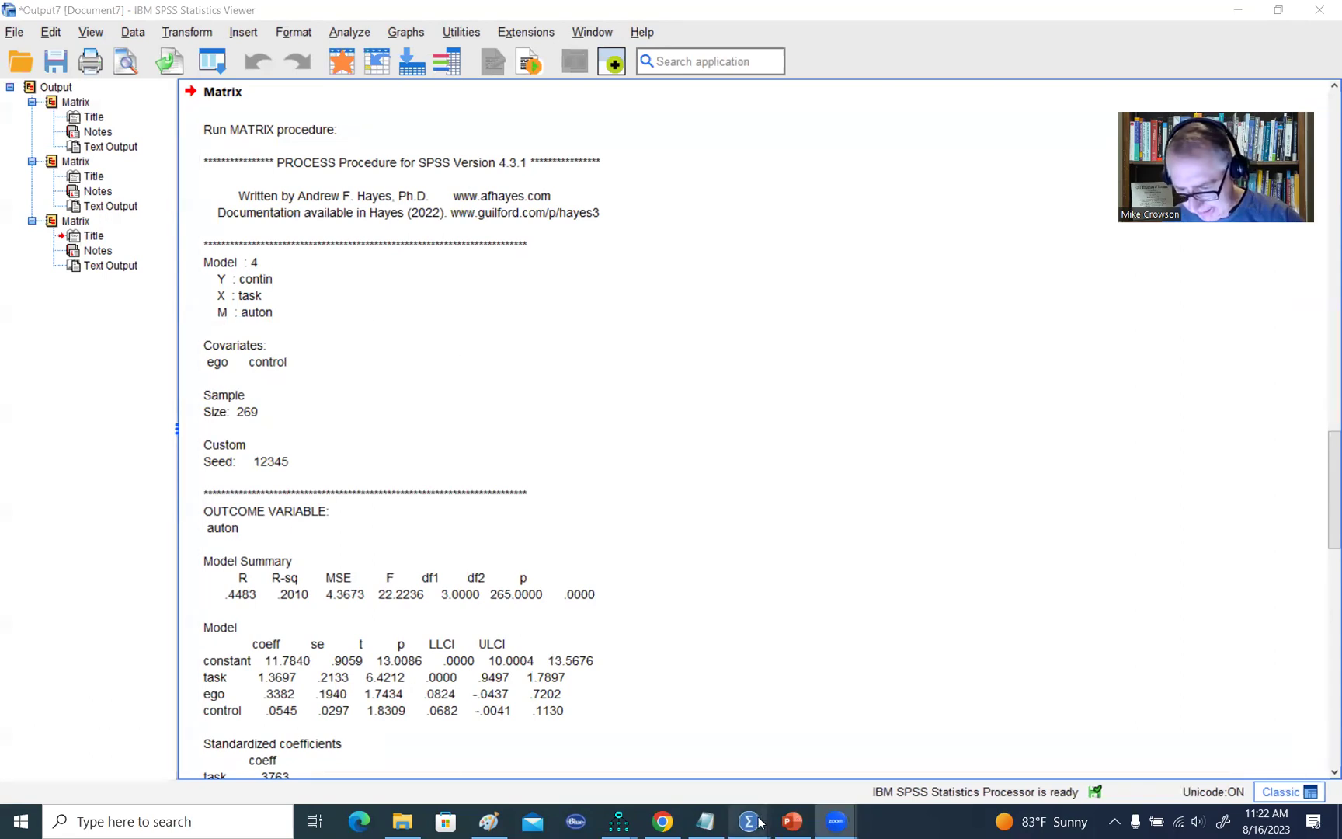
Return to the Syntax2 file and add the comment "*Example 3" on line 11, followed by a new line
mouse_move(759, 822)
left_click(1025, 734)
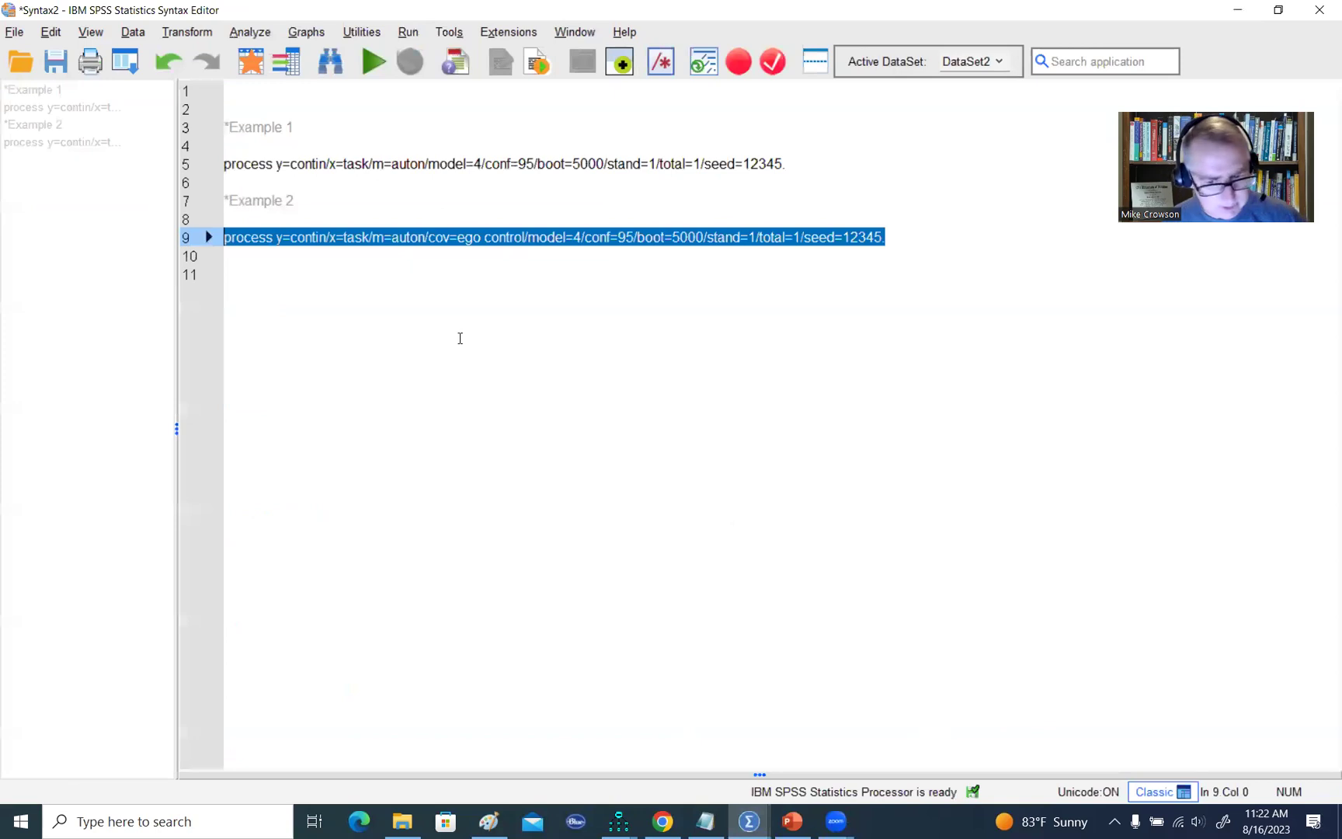
left_click(390, 261)
key("Return")
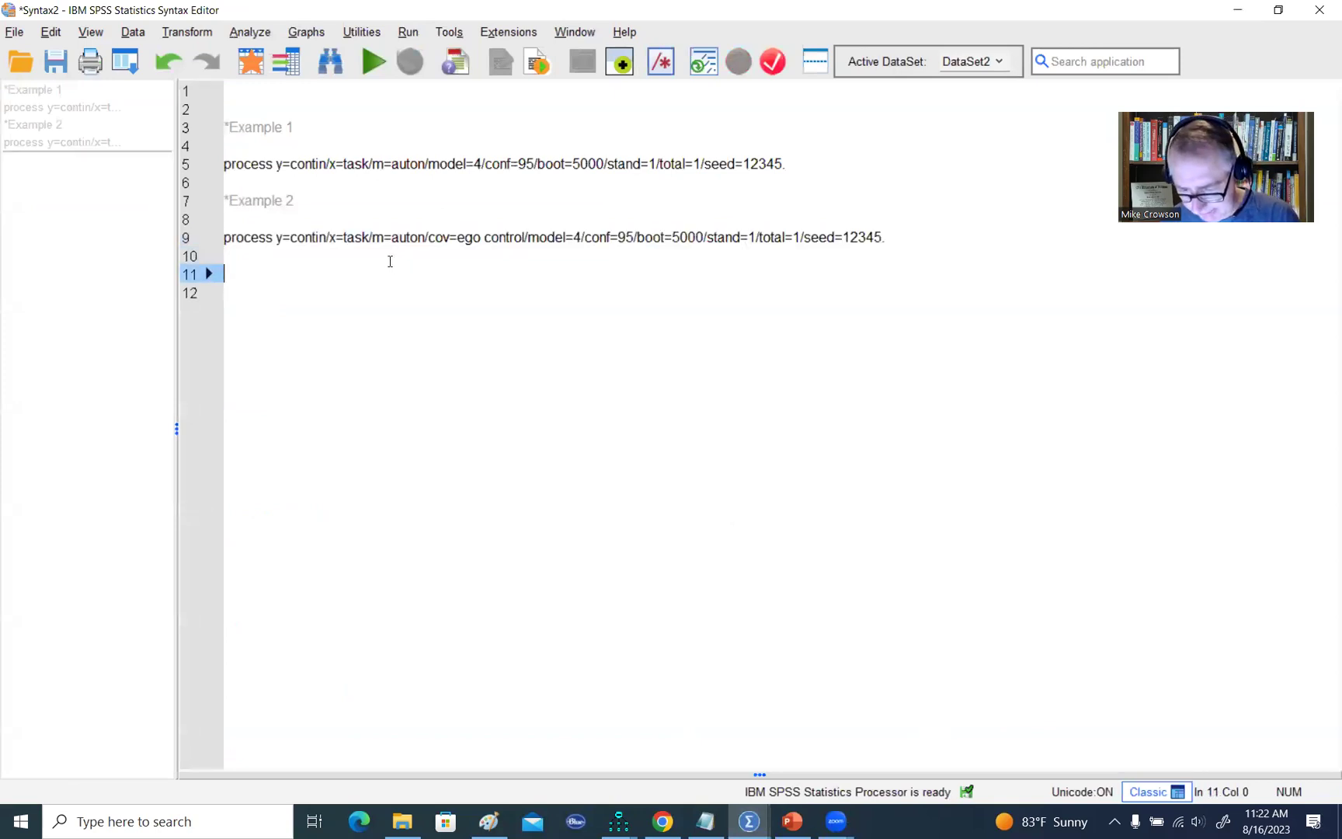
type("*Example 3")
key("Return")
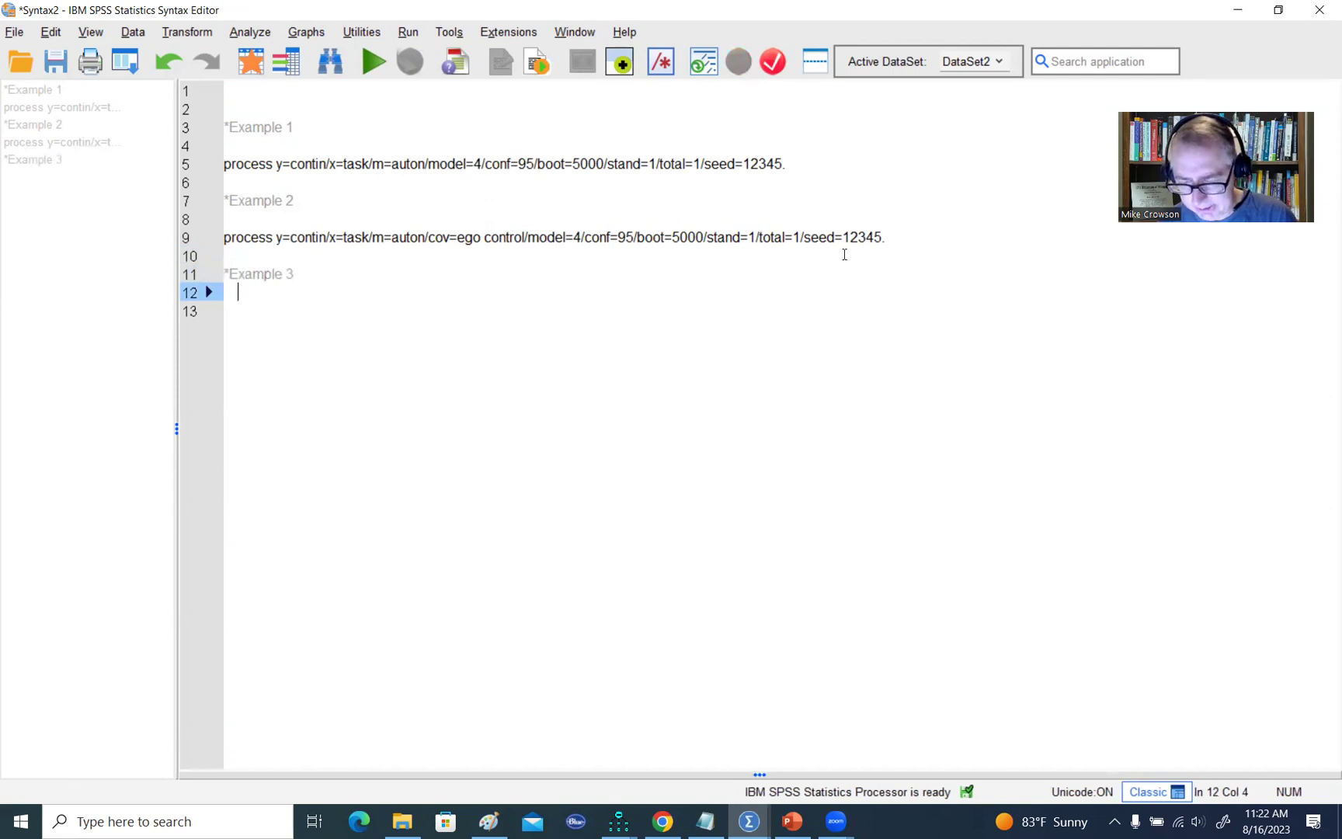
Copy the Example 1 PROCESS command from line 5 to line 13, under the Example 3 comment
left_click_drag(886, 237, 208, 240)
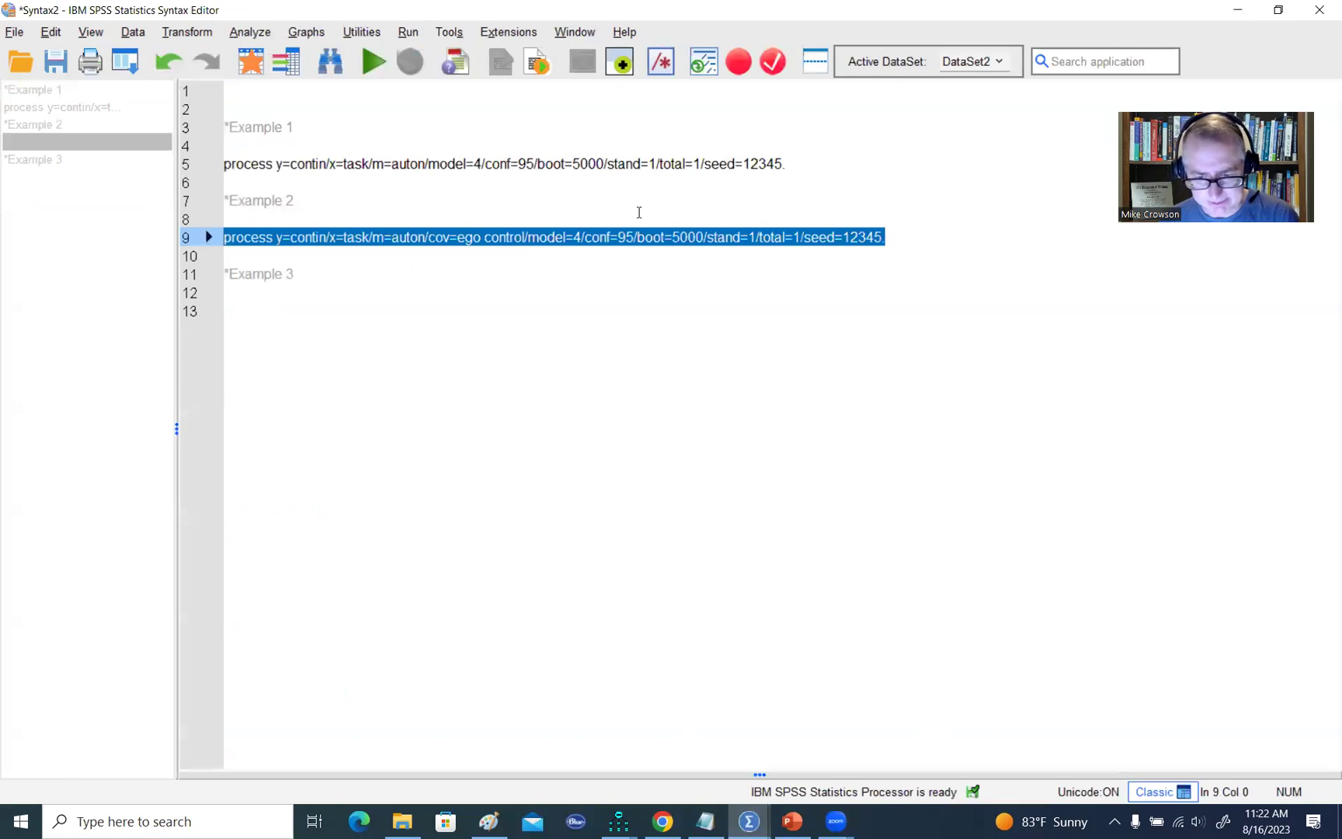
left_click_drag(784, 163, 170, 167)
key("ctrl+c")
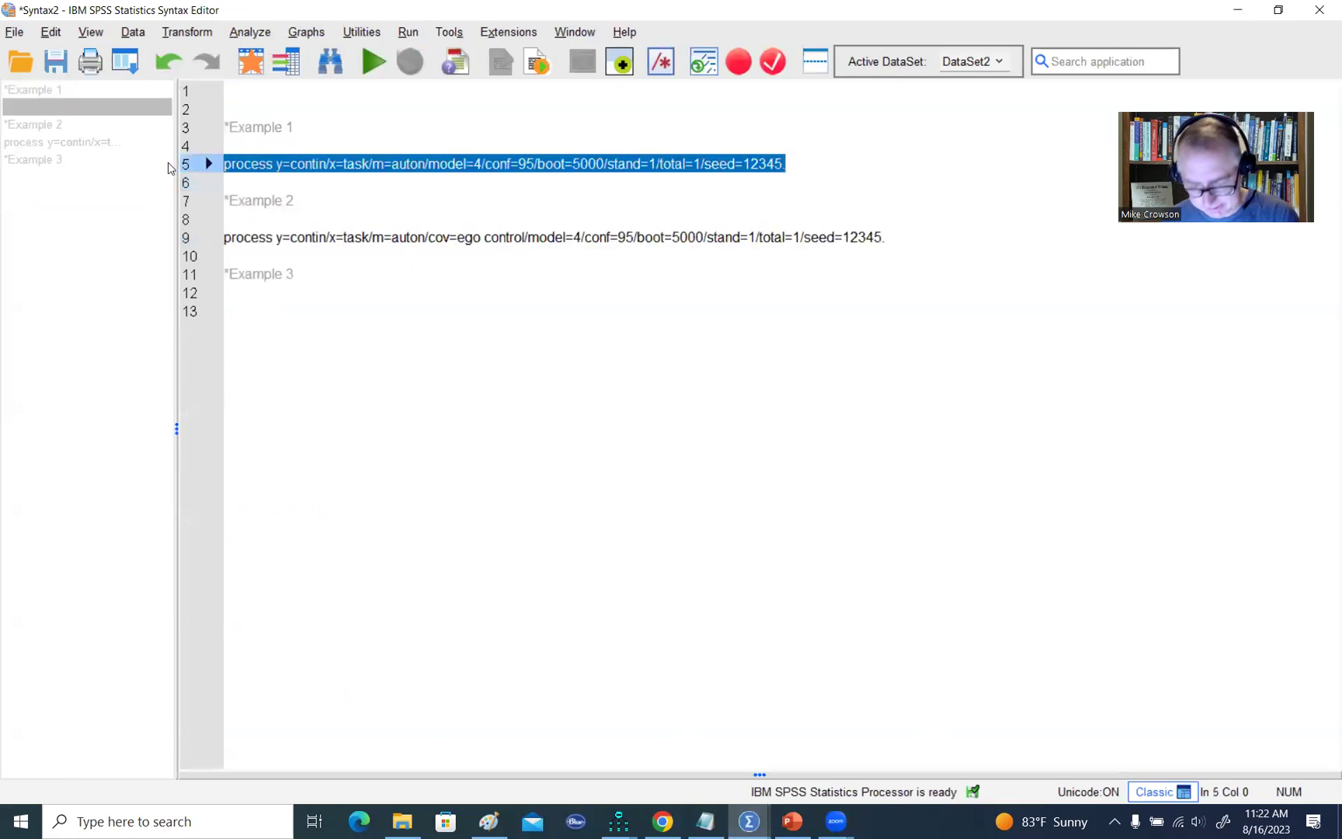
left_click(267, 310)
key("ctrl+v")
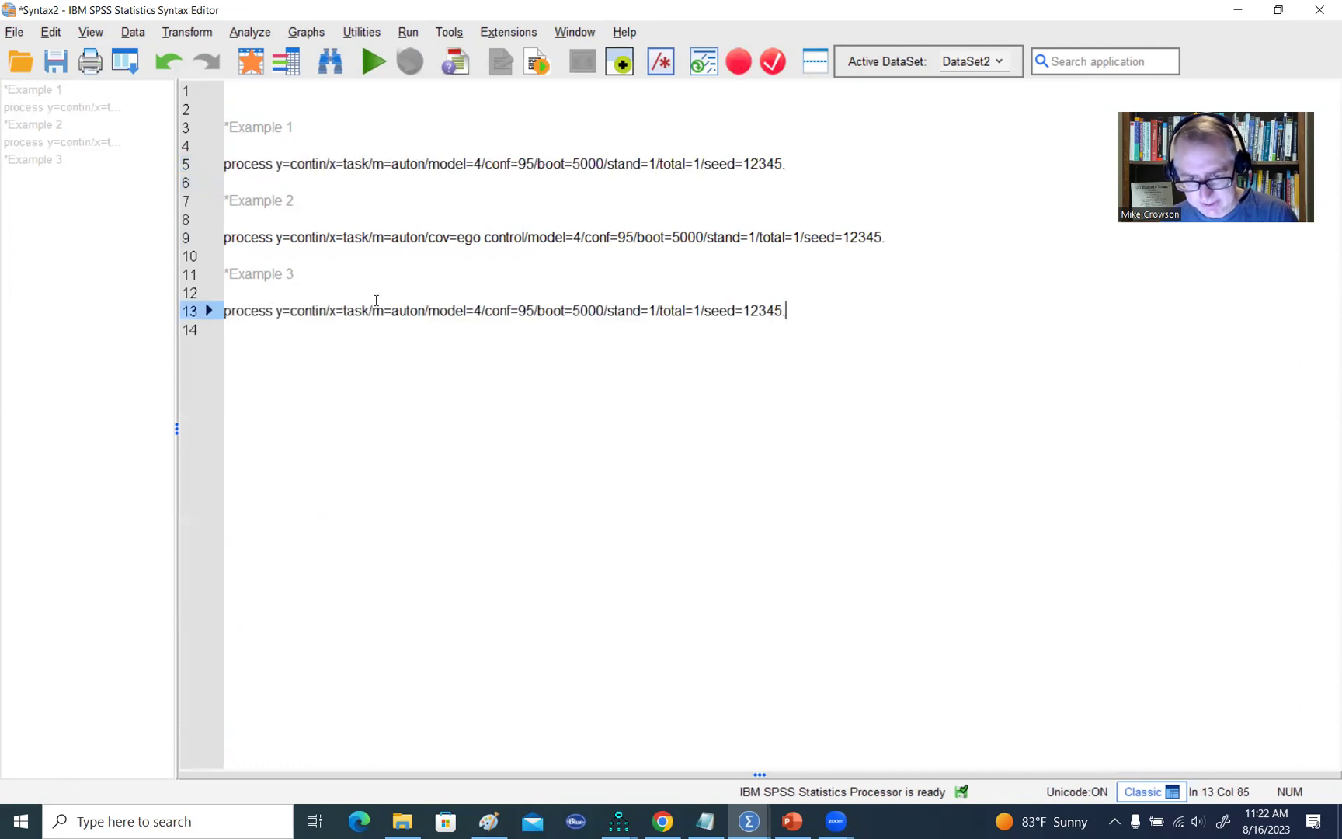
Add control as a second mediator in the Example 3 command so the mediator specification reads "m=auton control"
left_click_drag(373, 310, 426, 311)
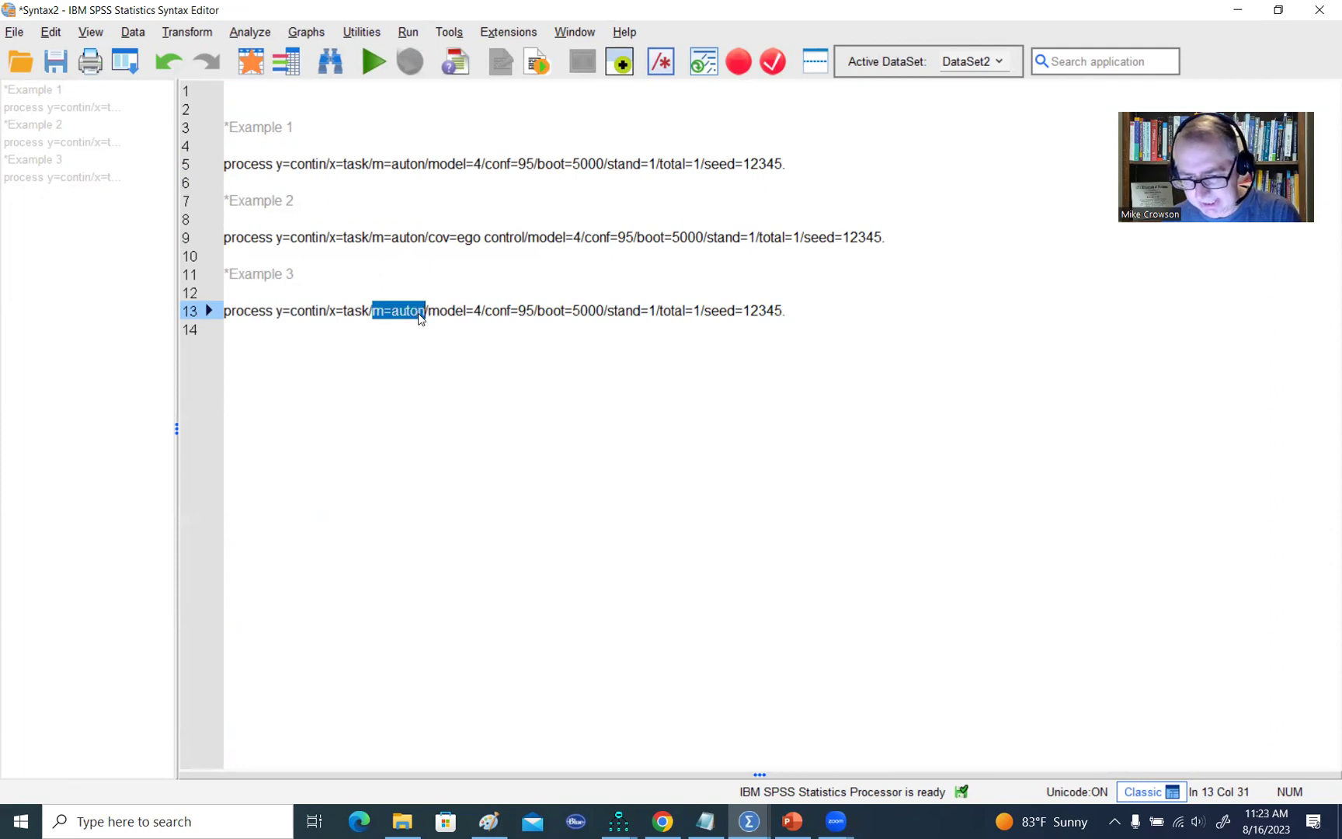
left_click(419, 311)
key("Right")
type("cont")
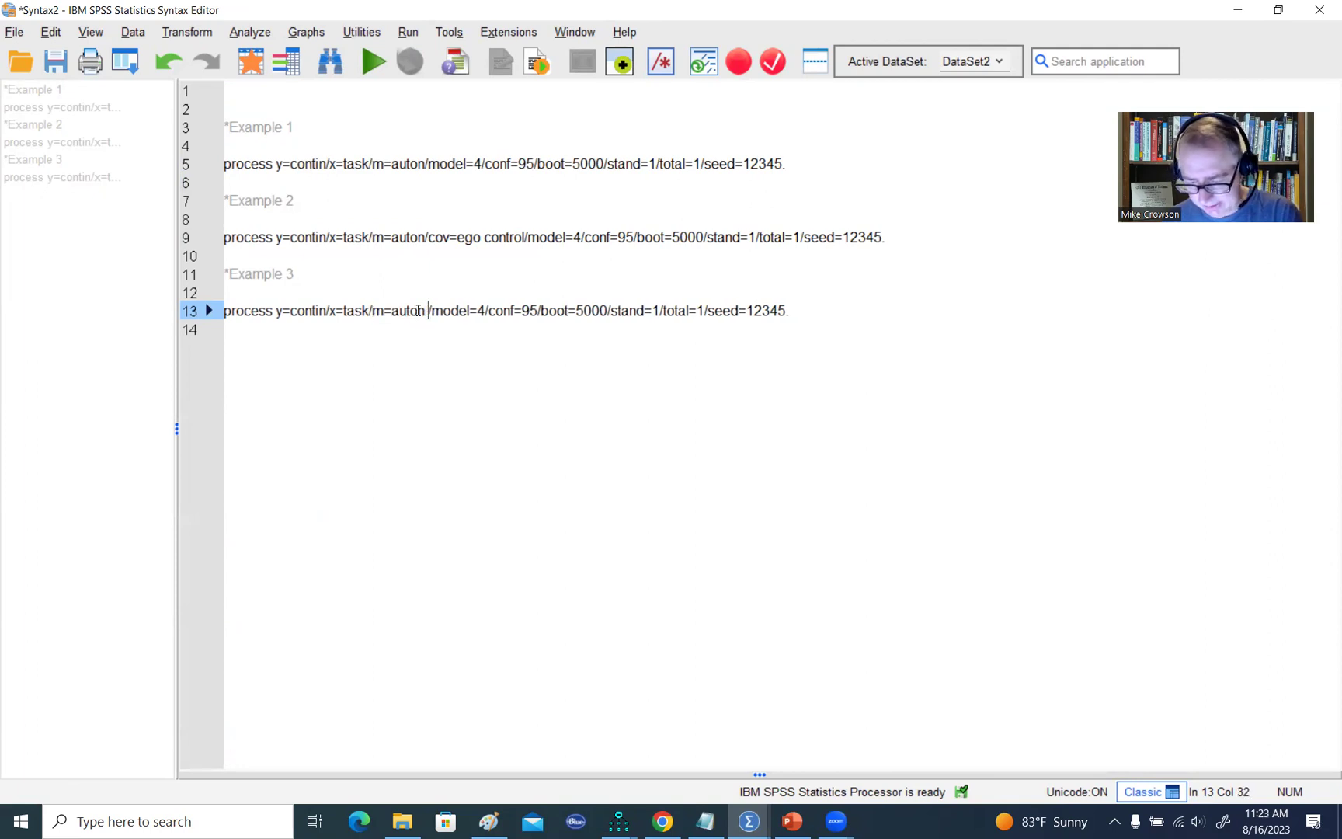
type("rol")
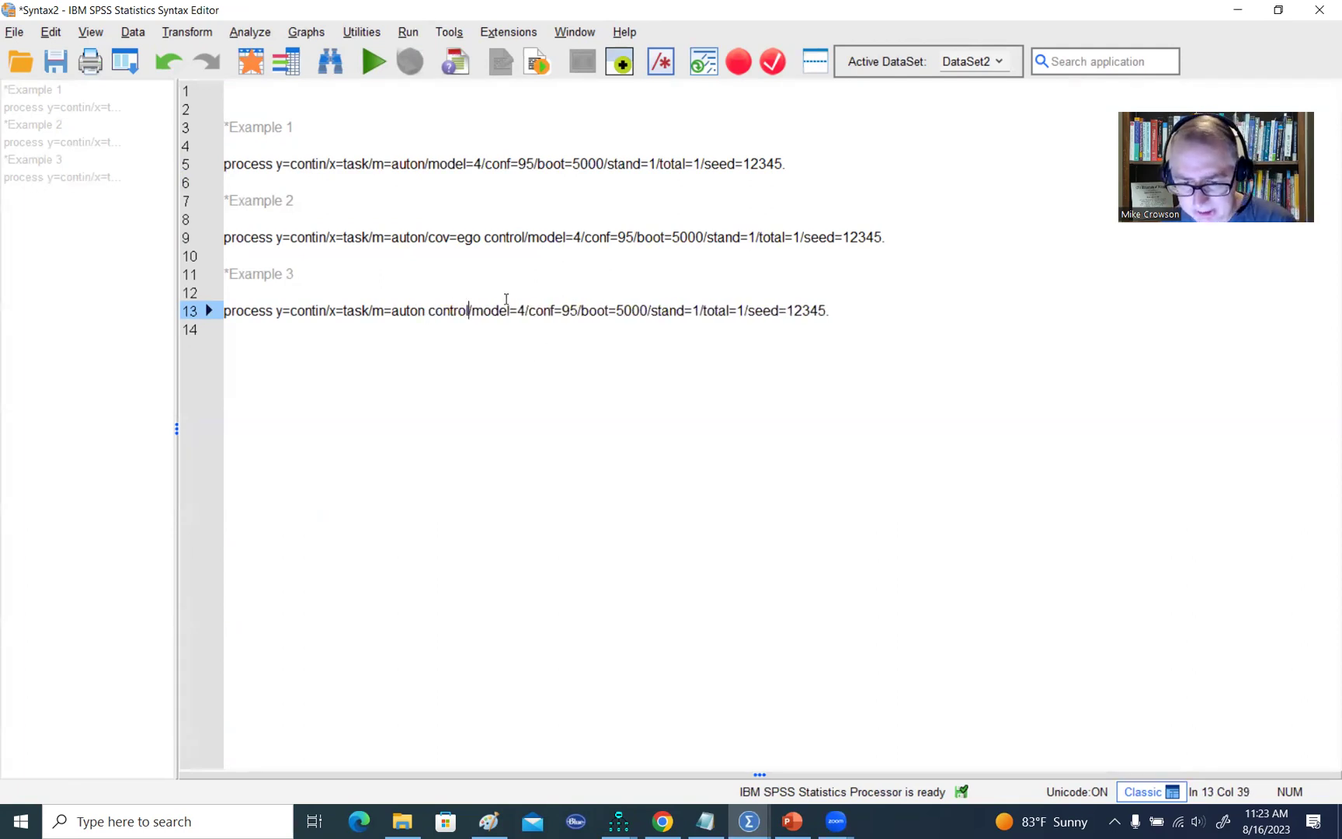
double_click(435, 238)
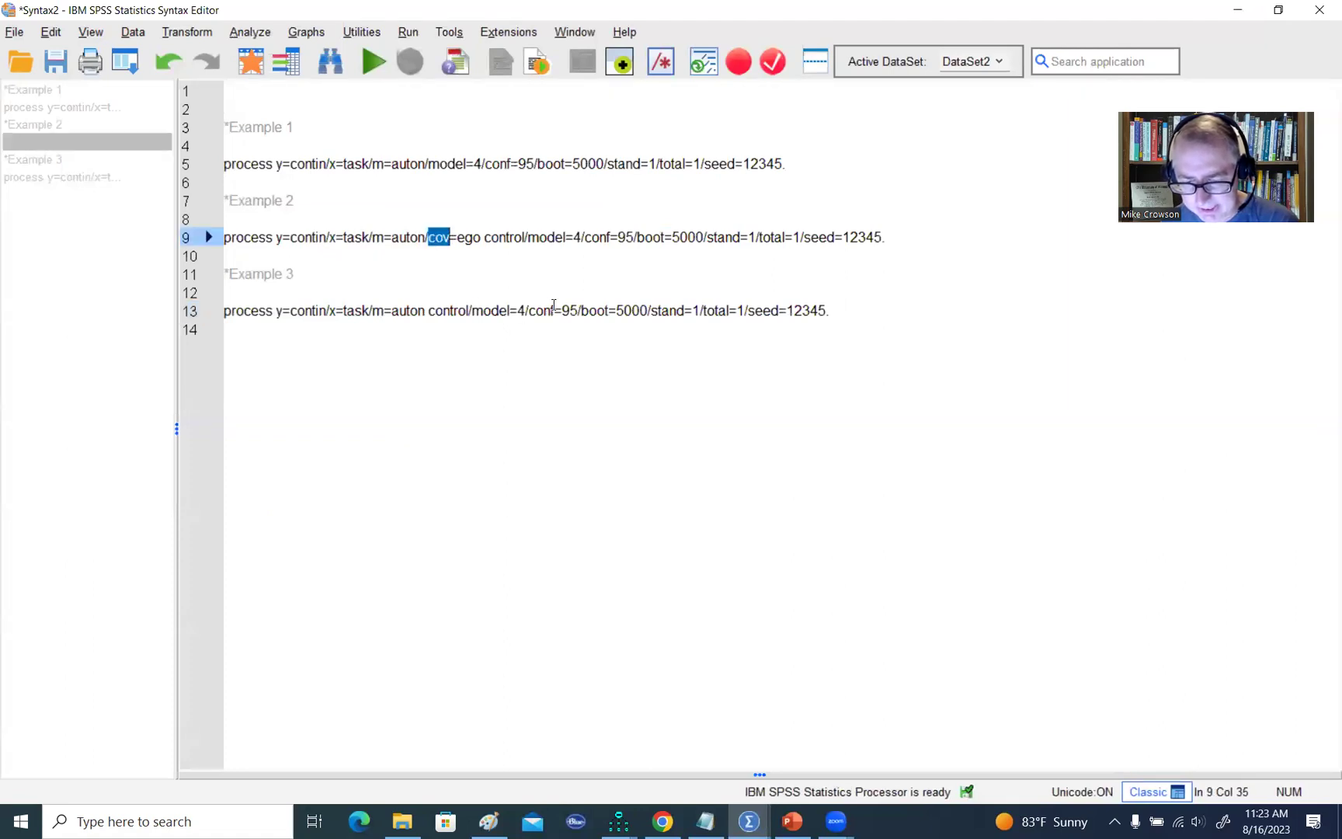
Run only the Example 3 PROCESS command on line 13 and check the mediators listed in its output
left_click(862, 310)
left_click_drag(863, 310, 222, 310)
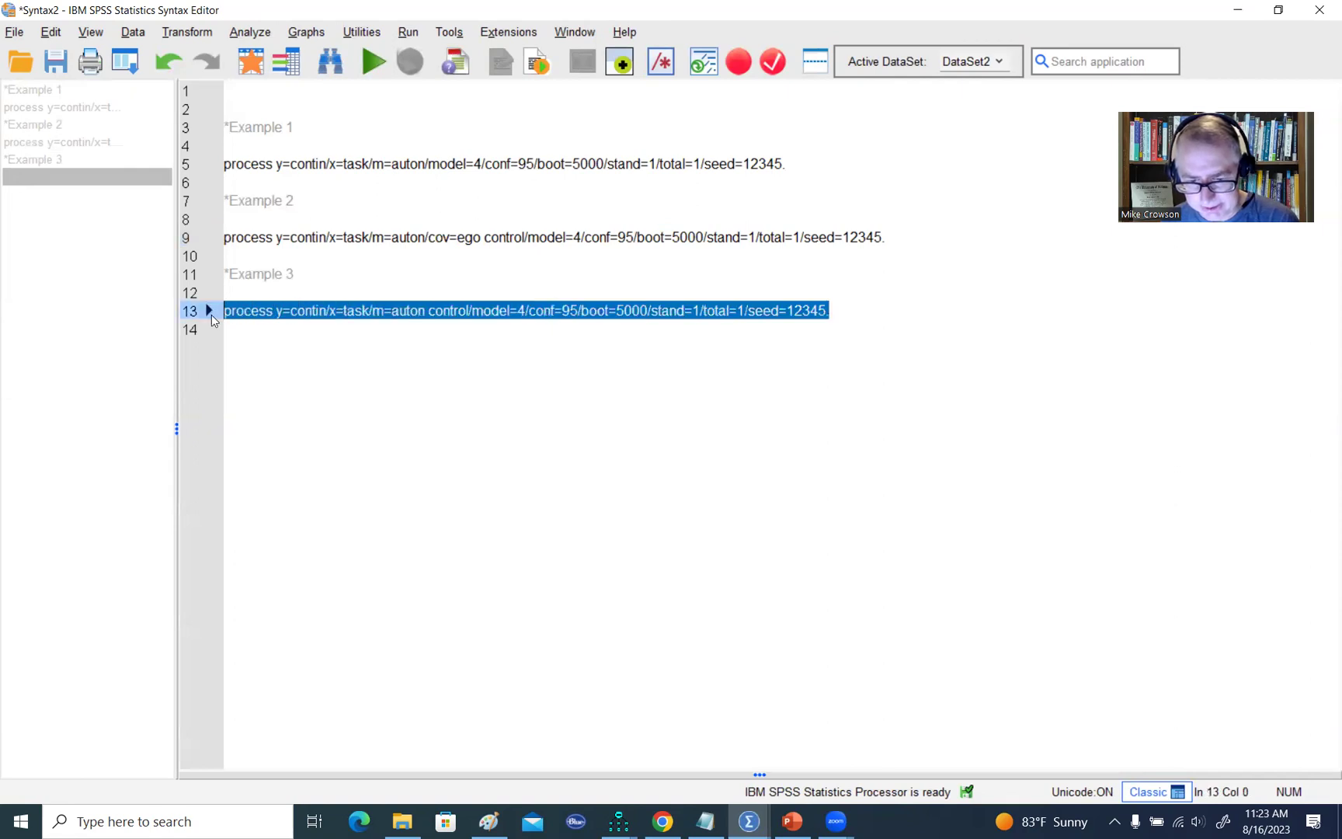
left_click(376, 62)
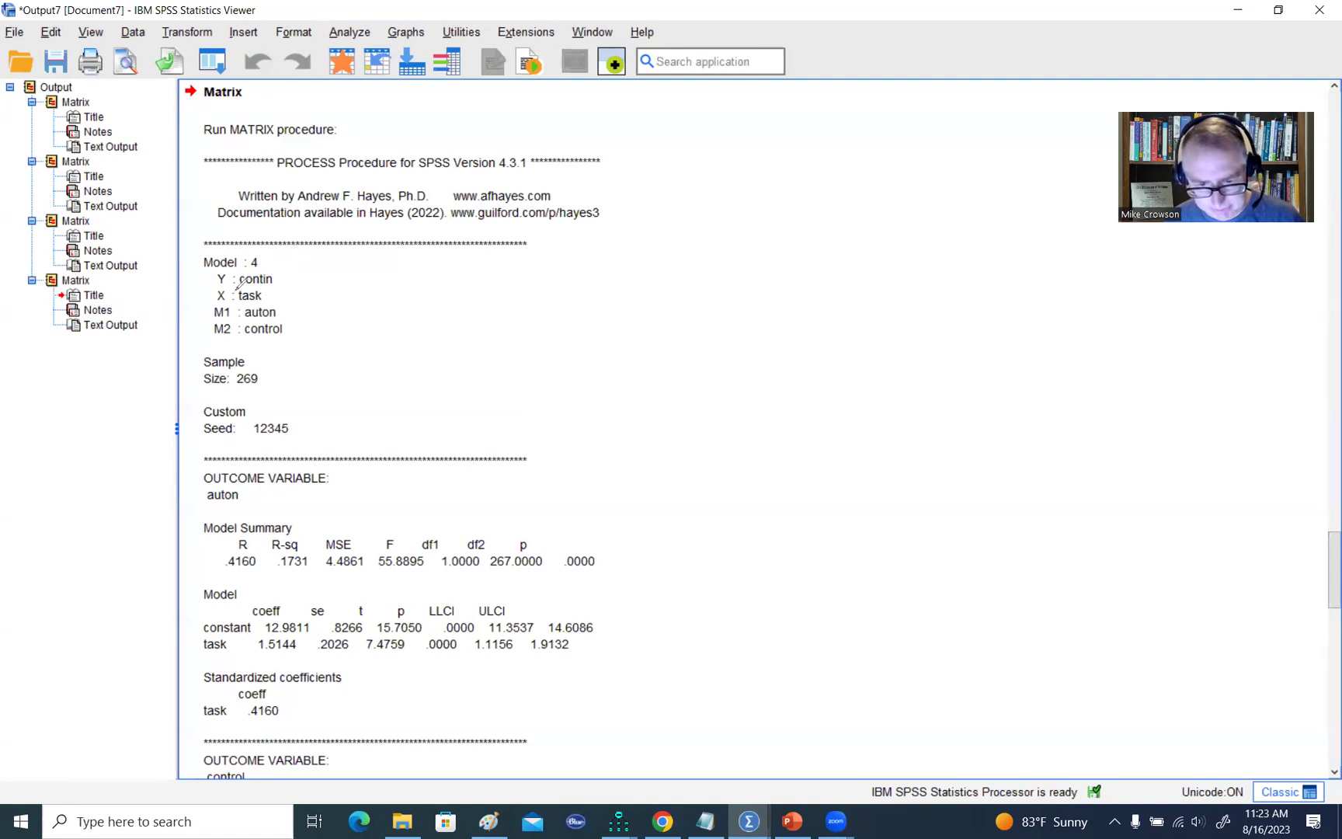
mouse_move(209, 309)
left_mouse_down()
mouse_move(286, 323)
mouse_move(208, 304)
left_mouse_up()
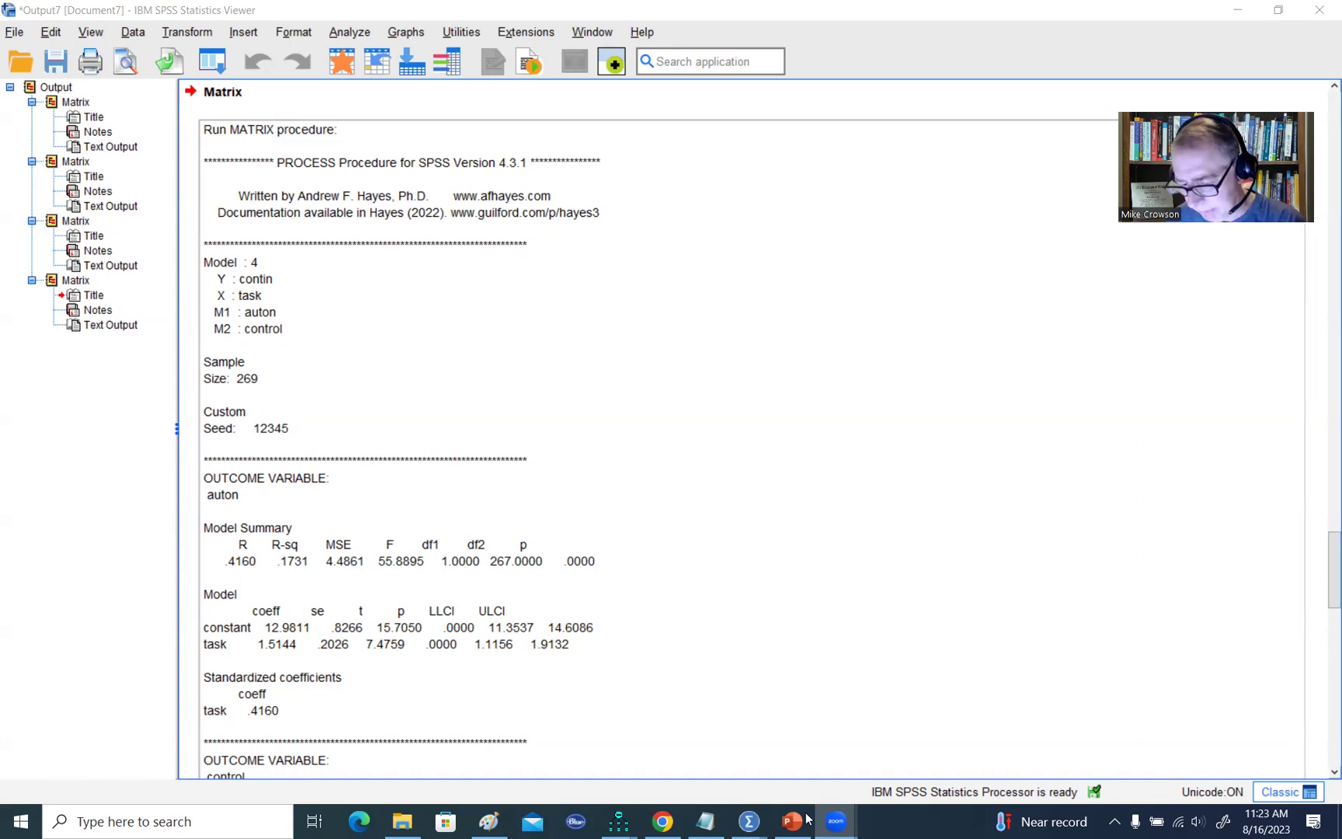
Return to the Syntax2 file and place the cursor on the empty line below the Example 3 command
mouse_move(760, 822)
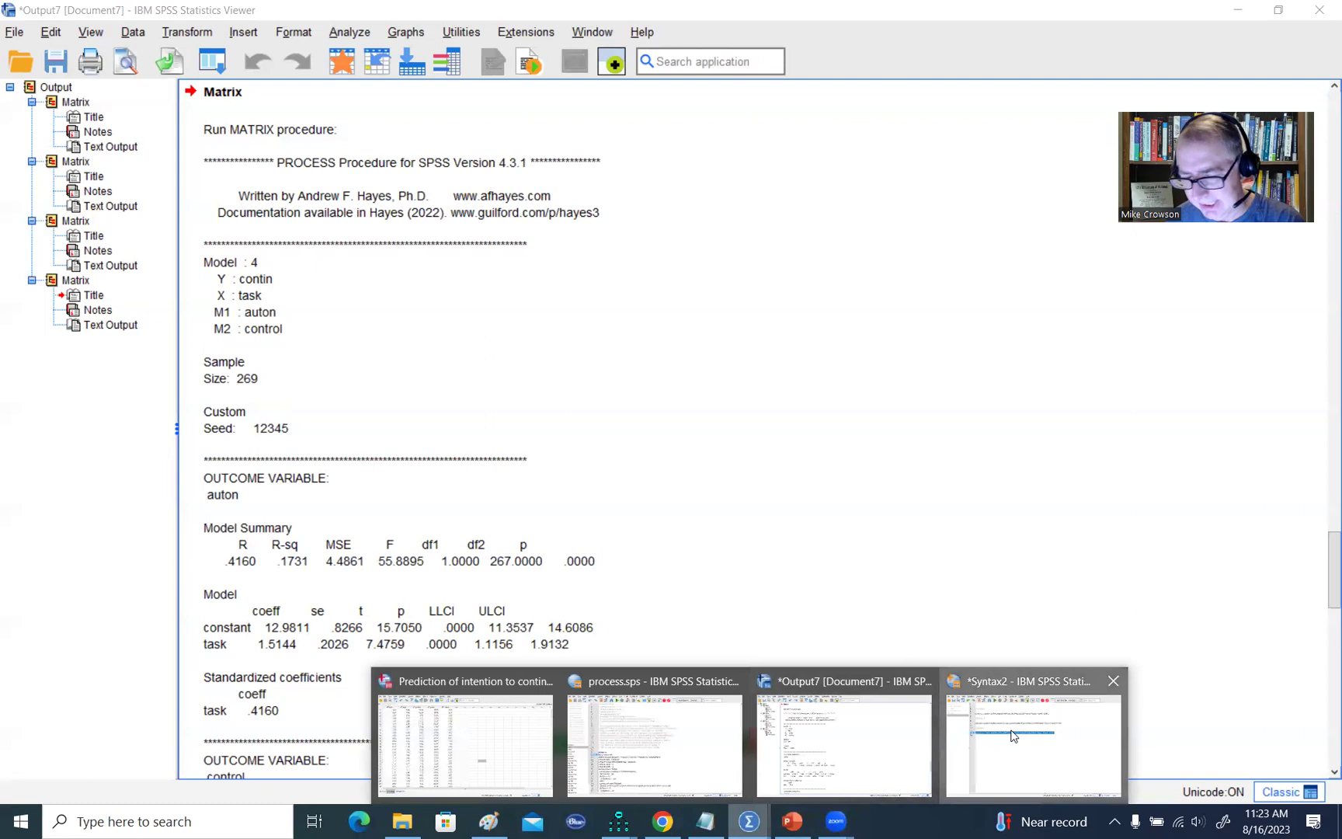
left_click(1013, 734)
left_click(890, 334)
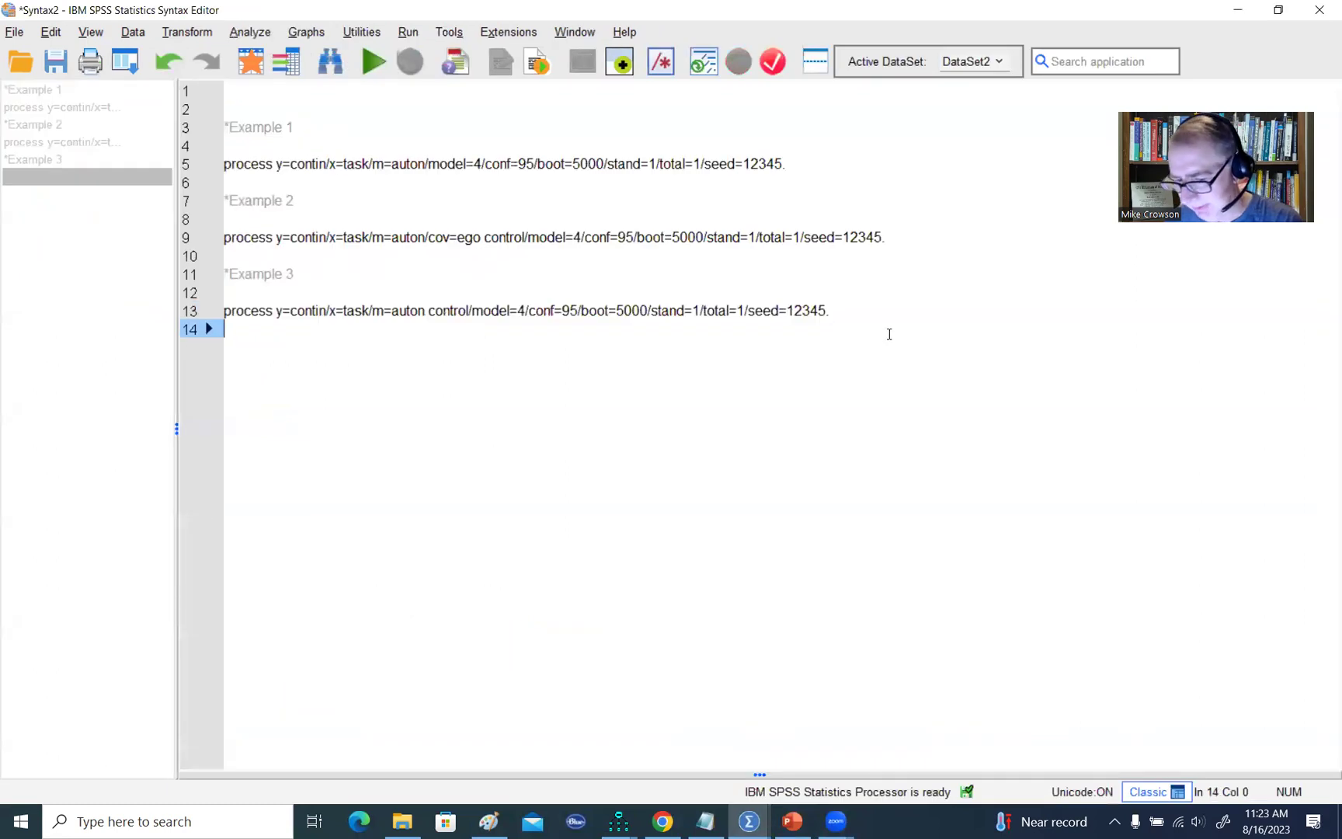